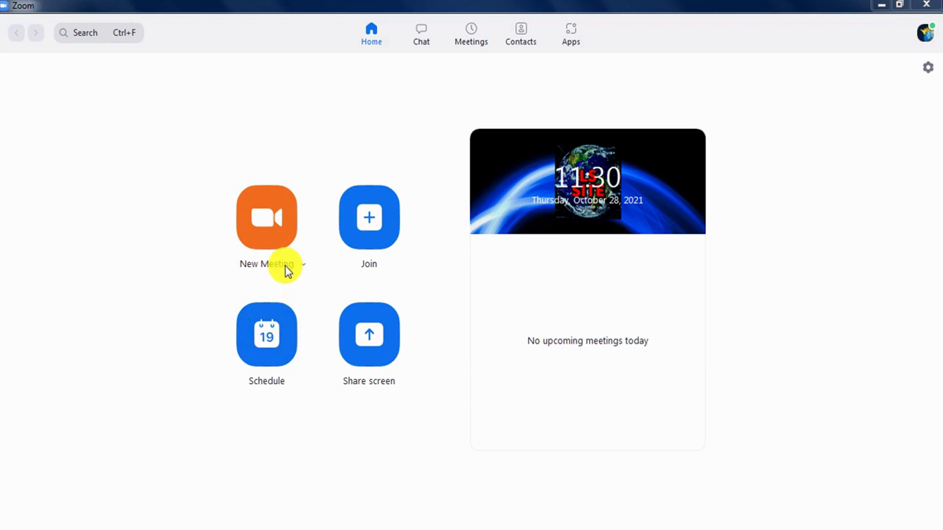
Check the New Meeting options, dismiss them, then open the Schedule Meeting form from Home.
click(303, 264)
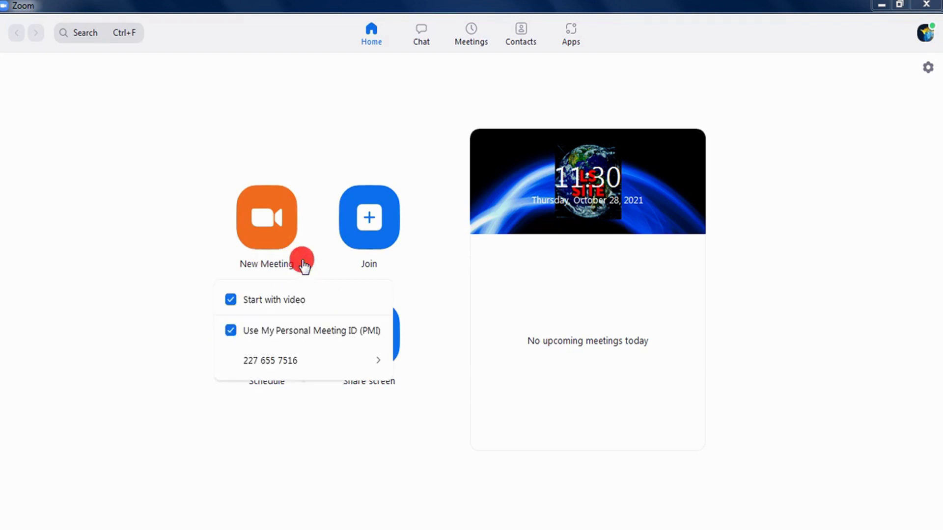
click(149, 314)
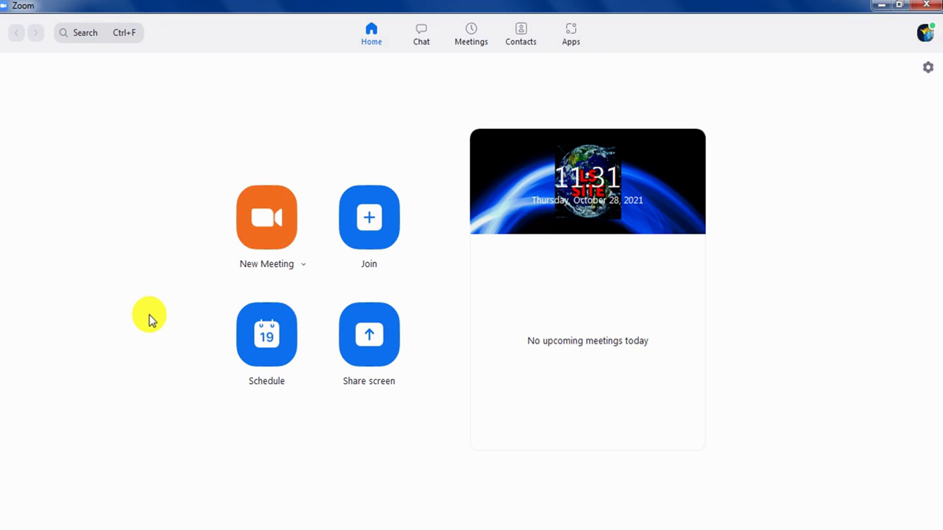
click(254, 338)
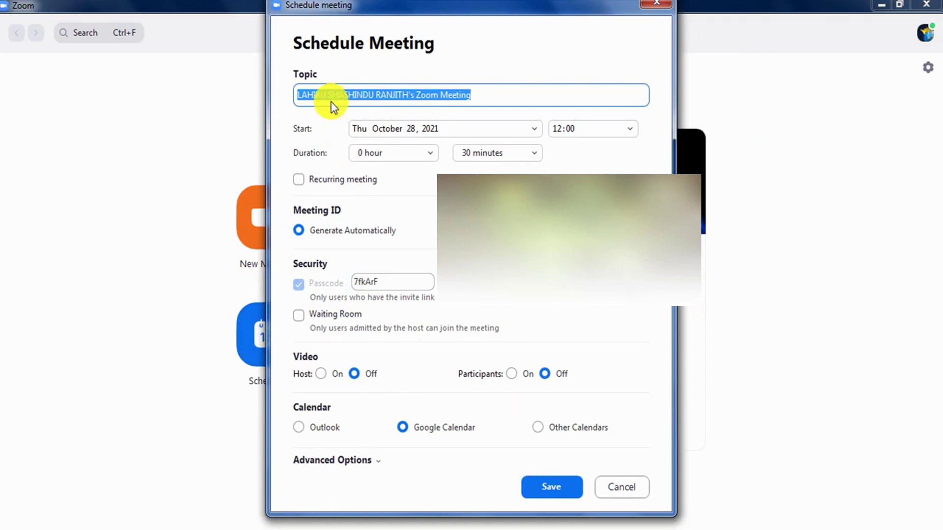
click(503, 97)
drag(503, 97, 132, 126)
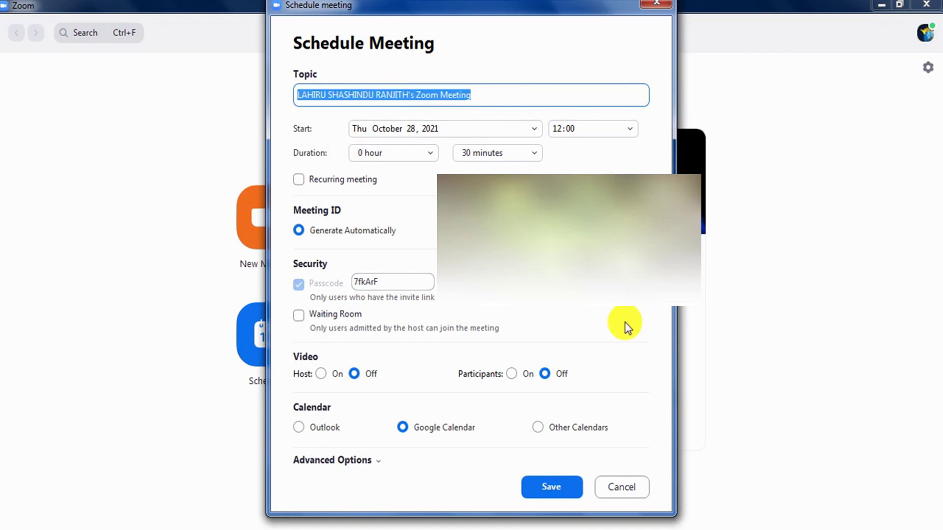
click(500, 96)
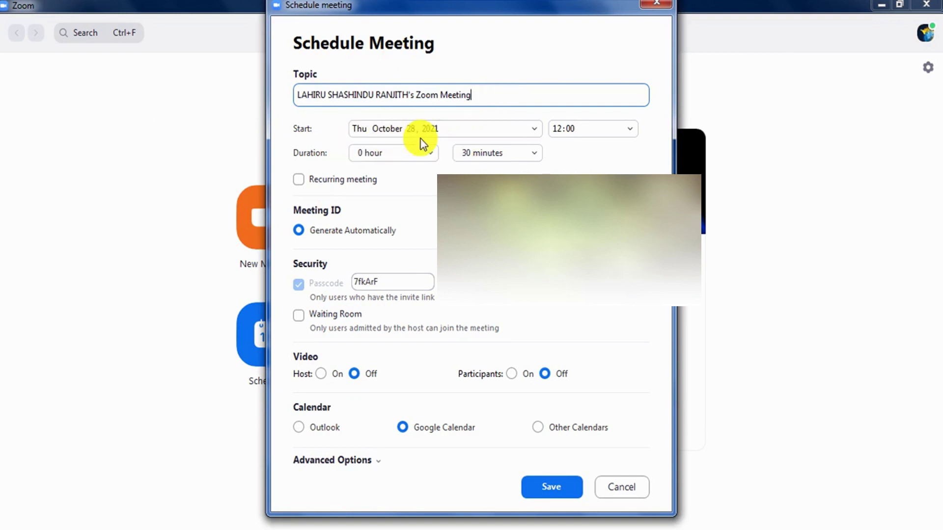
click(449, 136)
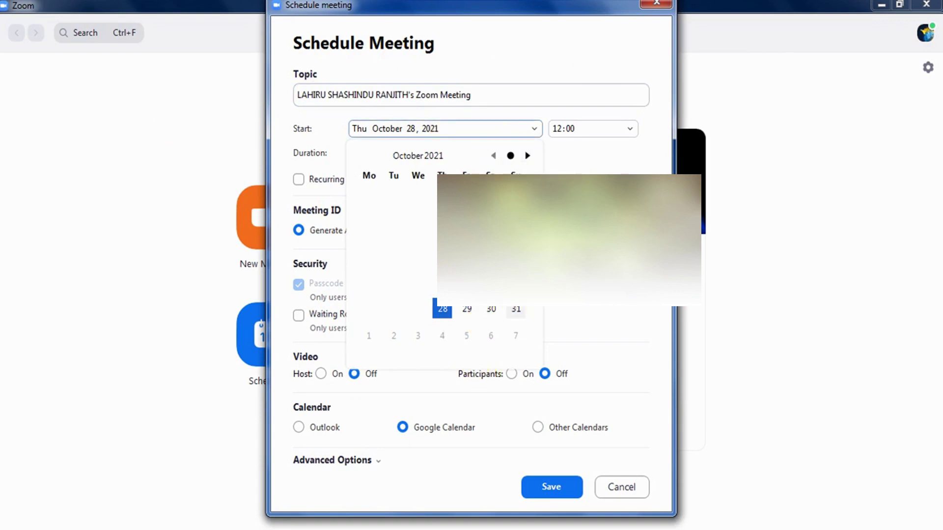
click(529, 158)
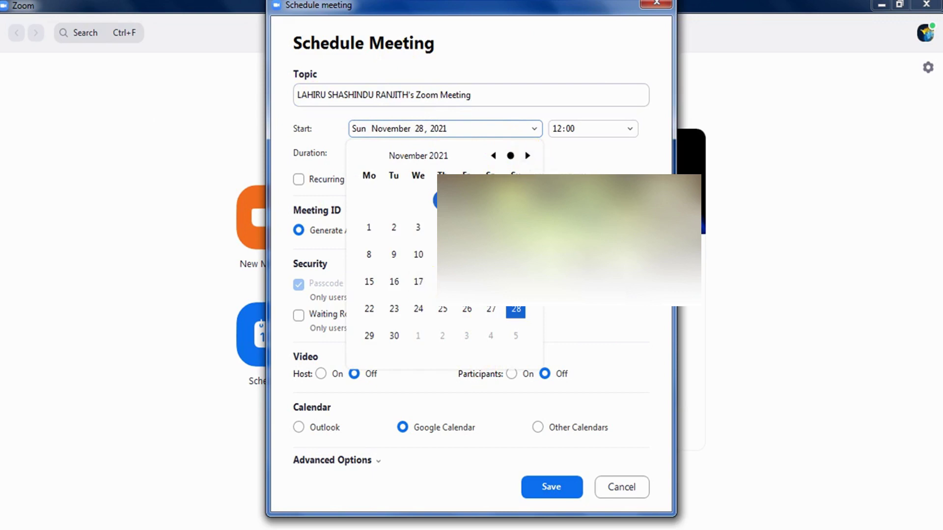
click(493, 156)
click(592, 317)
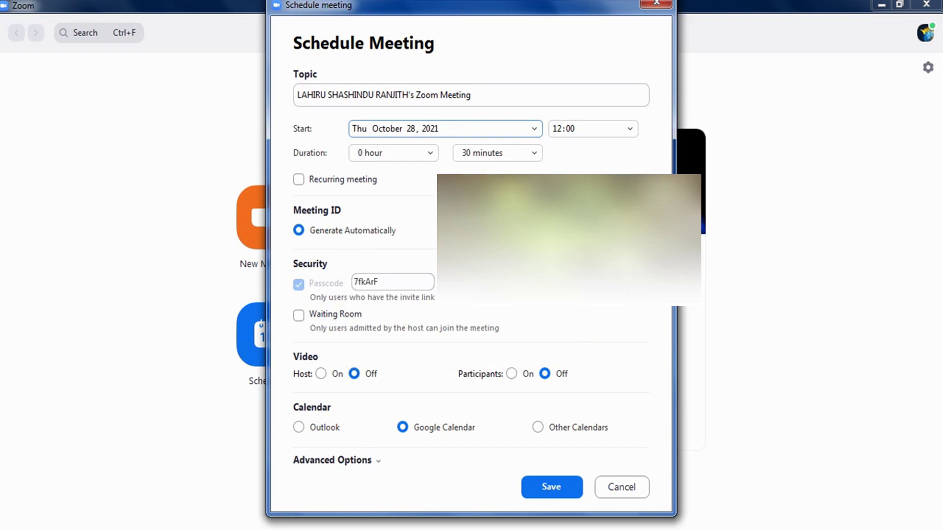
click(614, 131)
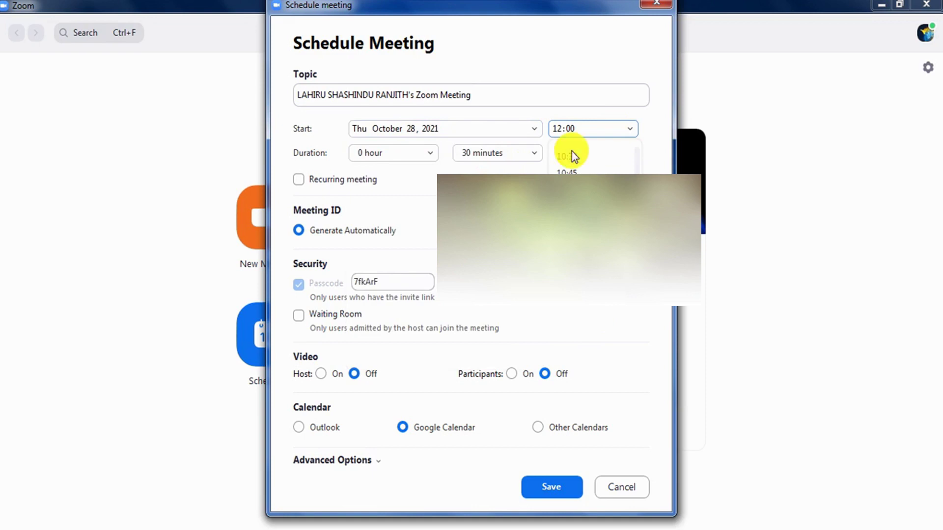
Pick 13:30 from the Start time list for the October 28 meeting.
key(Escape)
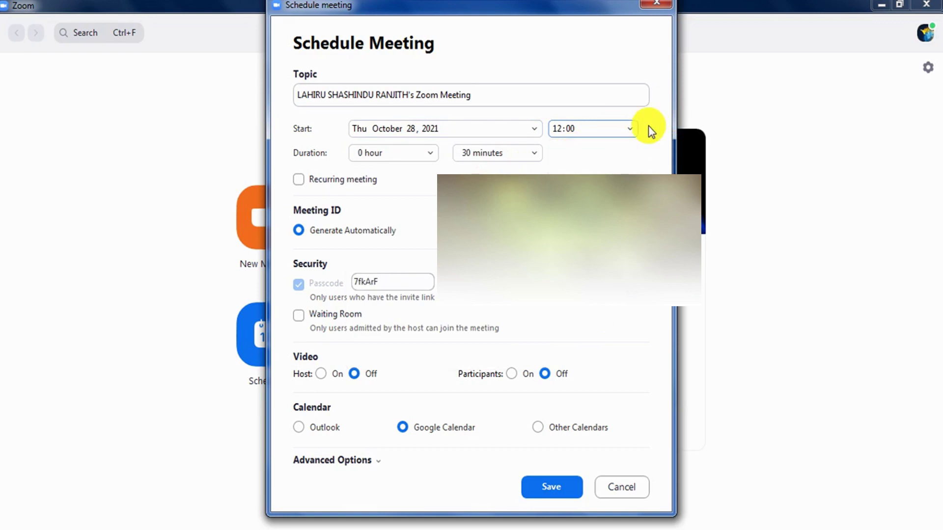
click(635, 128)
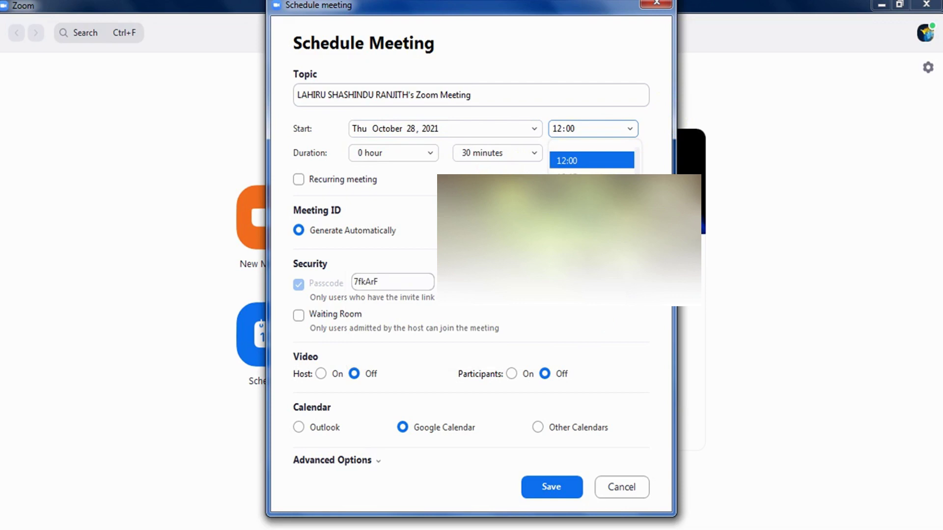
click(590, 257)
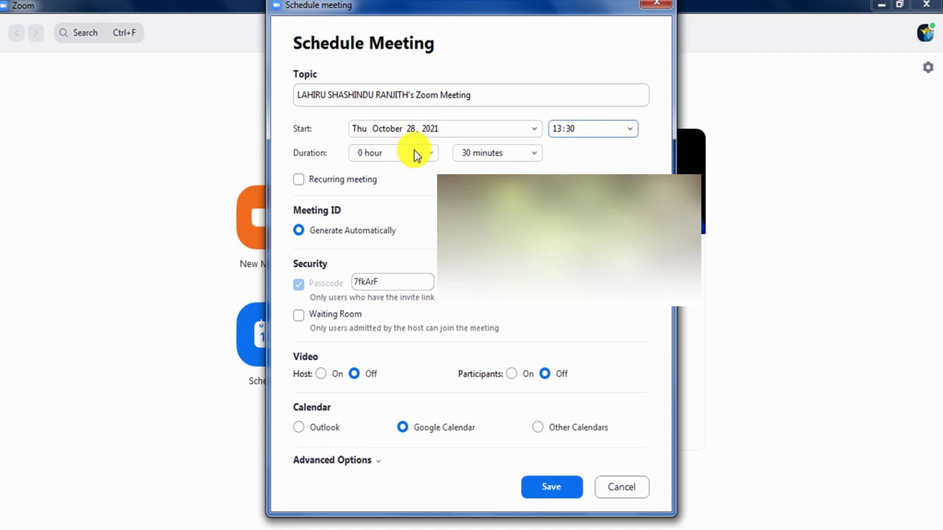
Choose 3 hours in the Duration hours list.
click(418, 150)
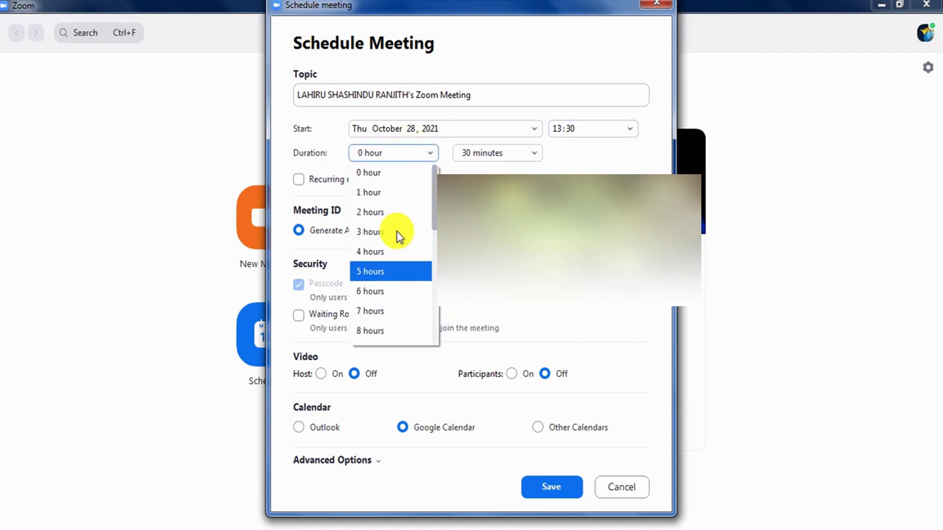
scroll(422, 260, down, 1)
scroll(410, 244, up, 1)
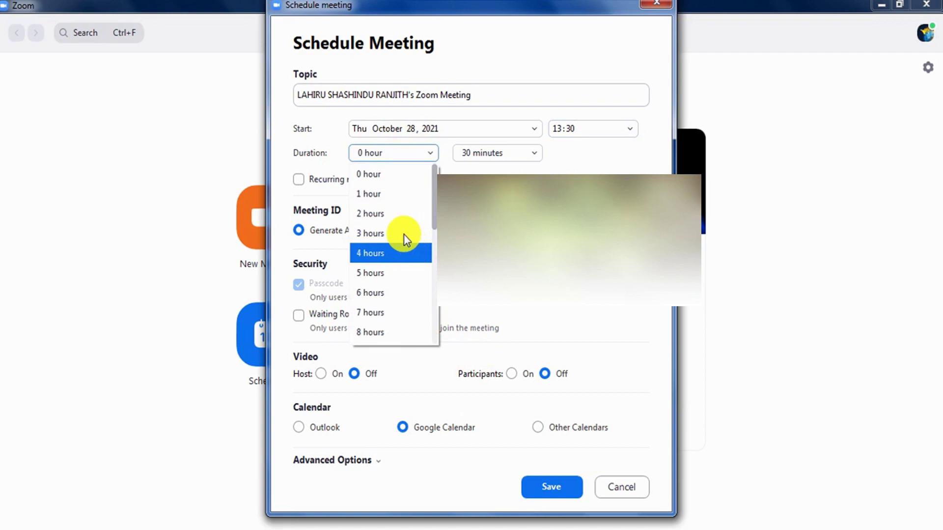
click(406, 235)
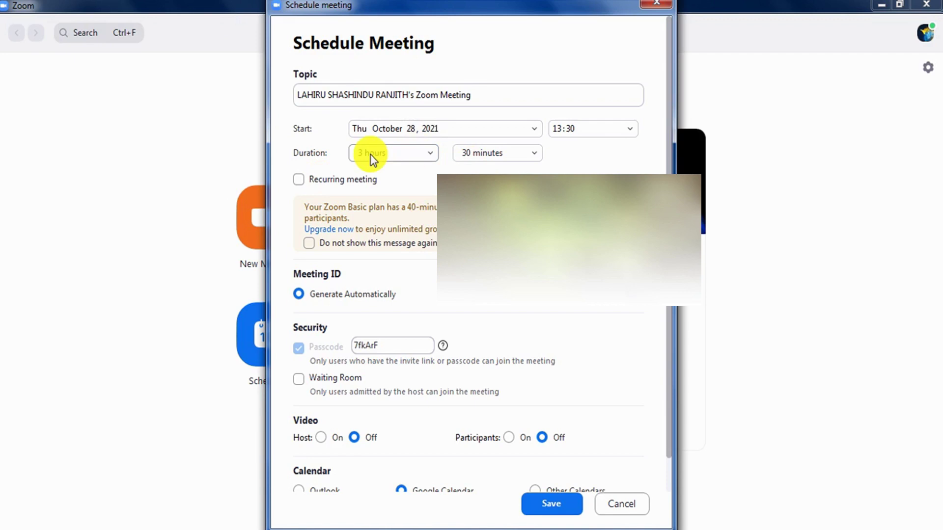
Set the duration minutes to 0 and leave Recurring meeting unticked.
click(494, 157)
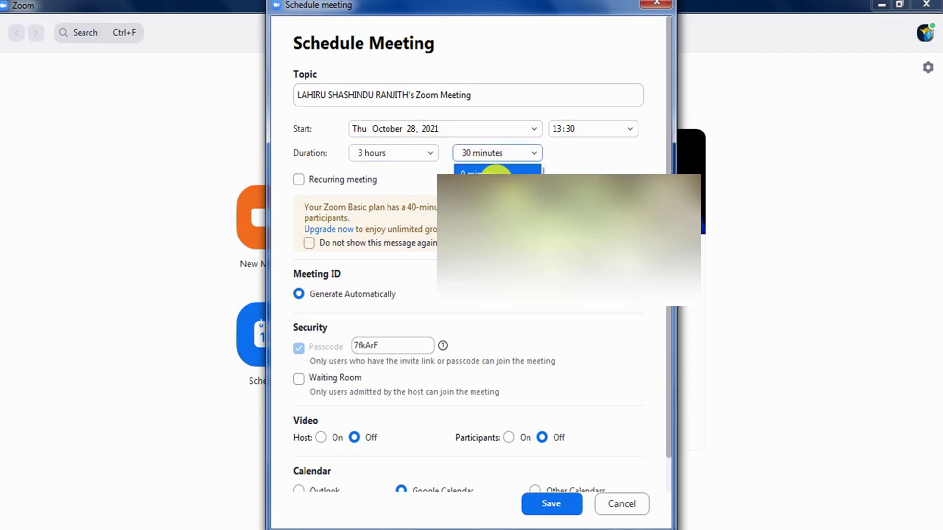
click(495, 172)
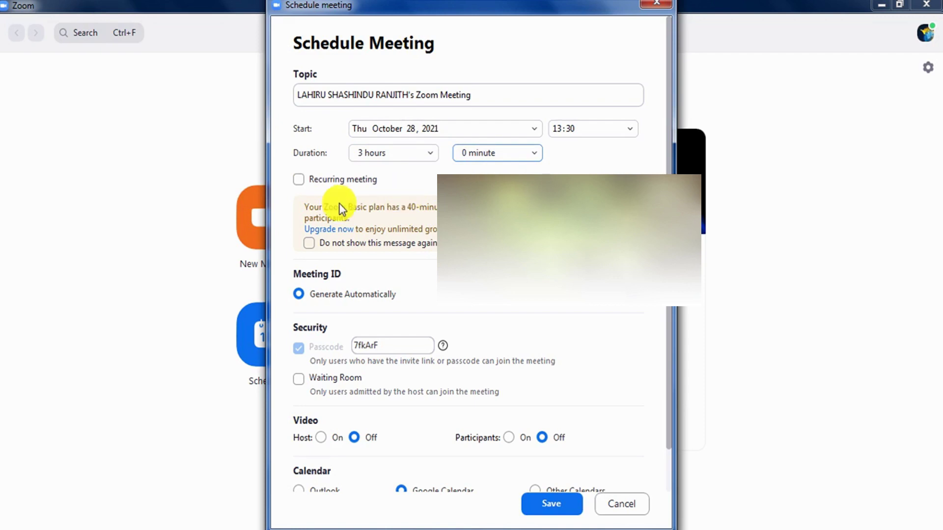
click(296, 181)
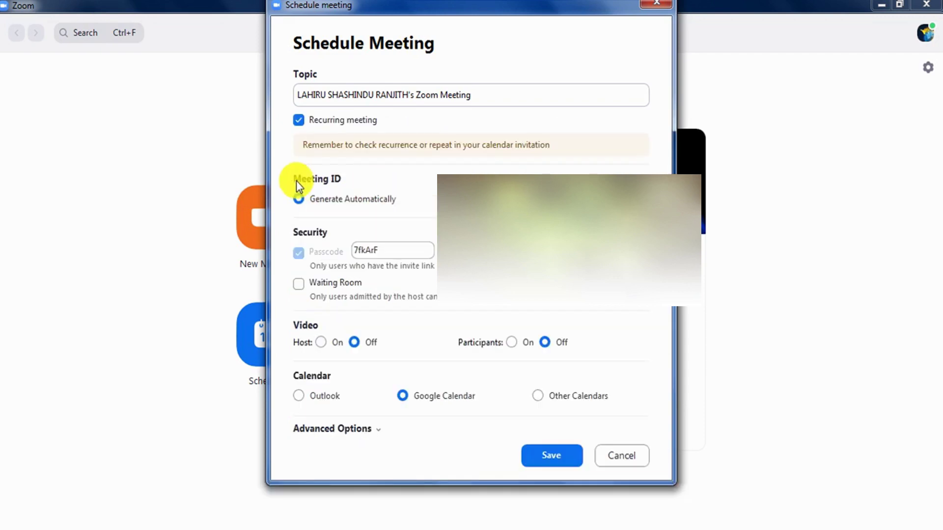
click(314, 124)
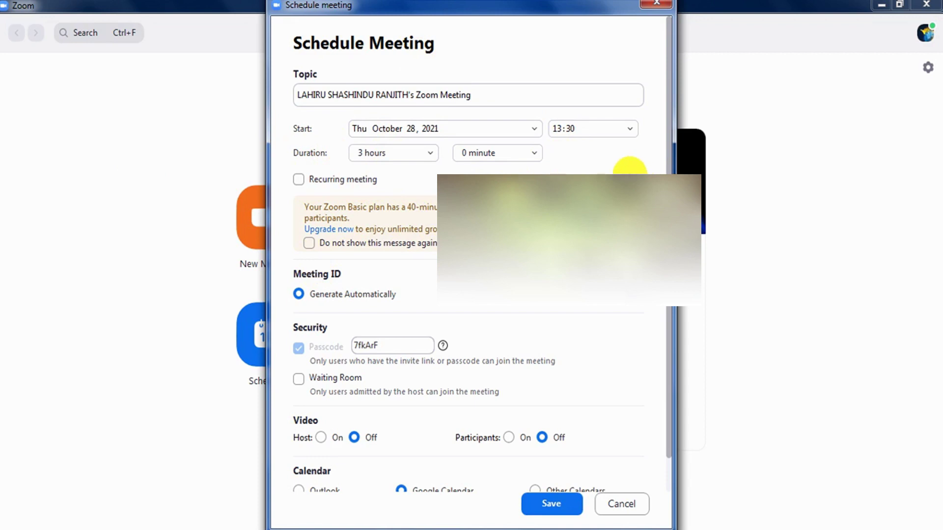
click(629, 173)
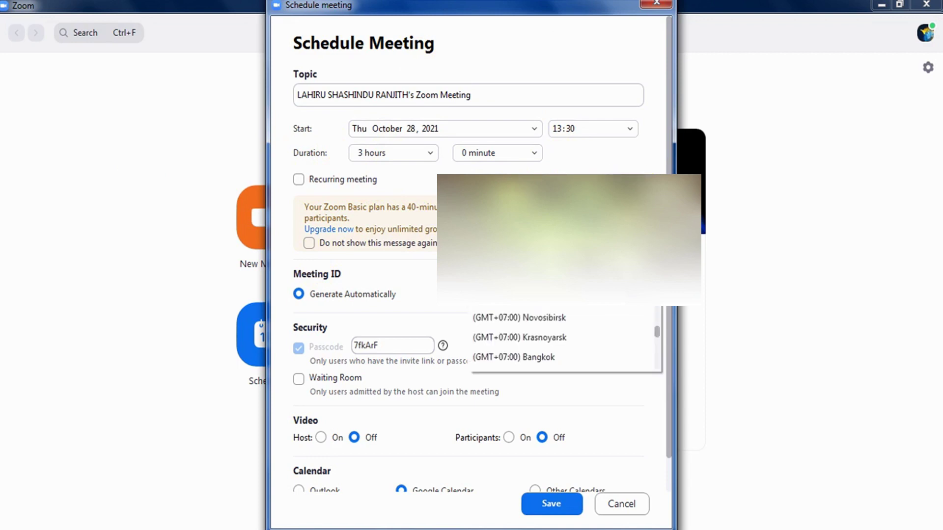
scroll(565, 339, up, 1)
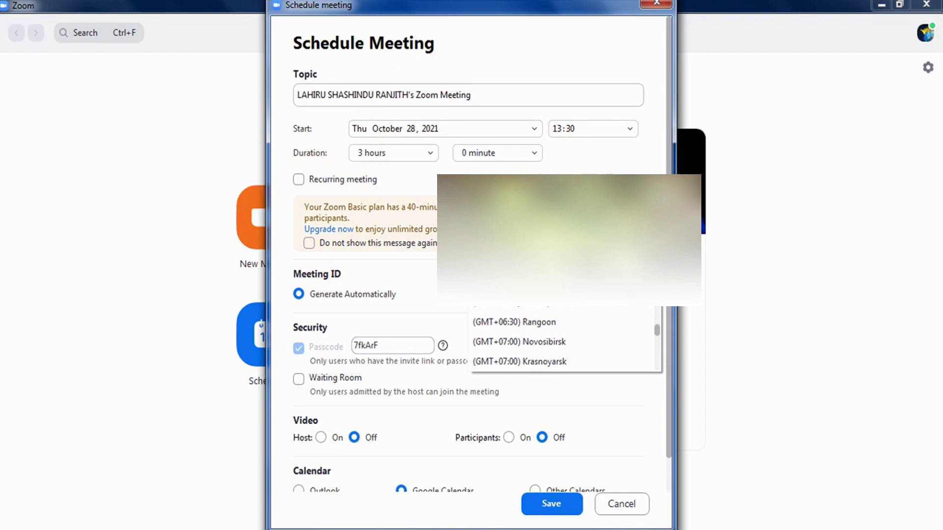
click(550, 235)
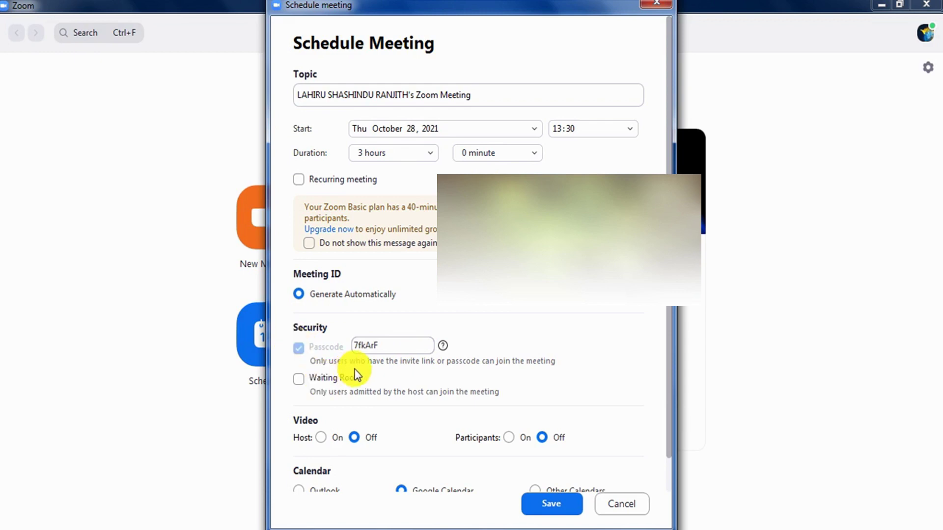
Replace the existing meeting passcode with a new passcode.
drag(380, 346, 343, 347)
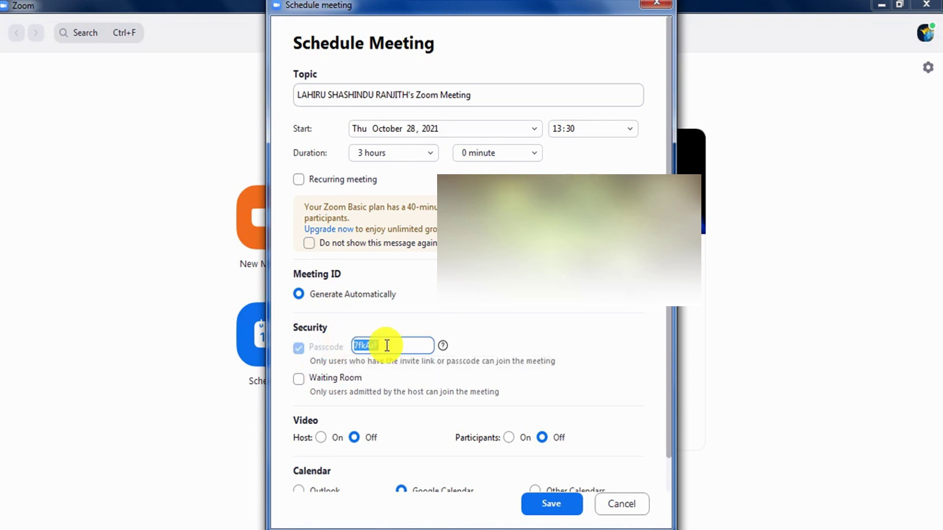
key(BackSpace)
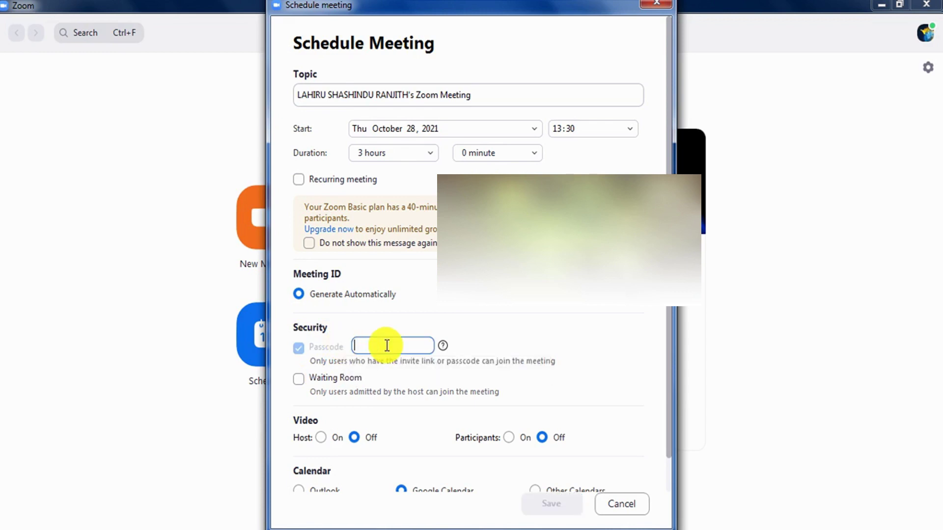
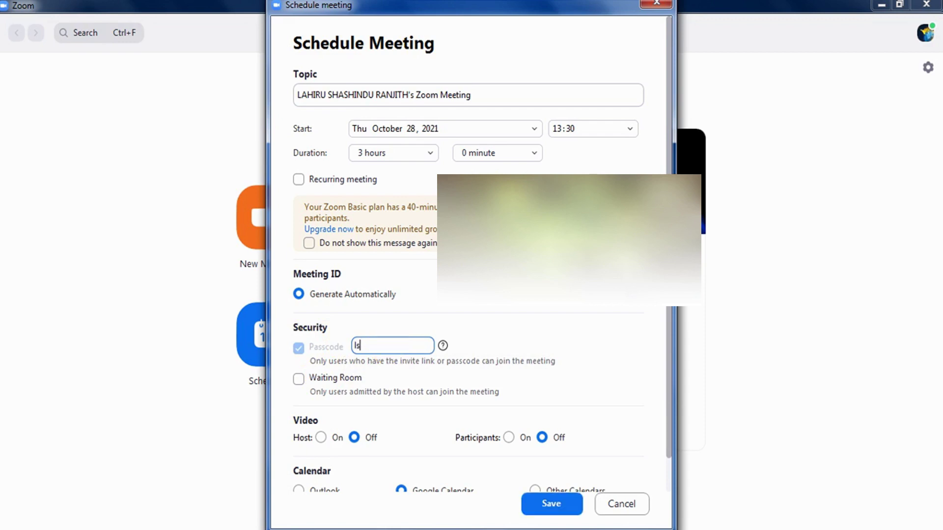
Expand the Advanced Options section further down the form.
scroll(666, 418, down, 1)
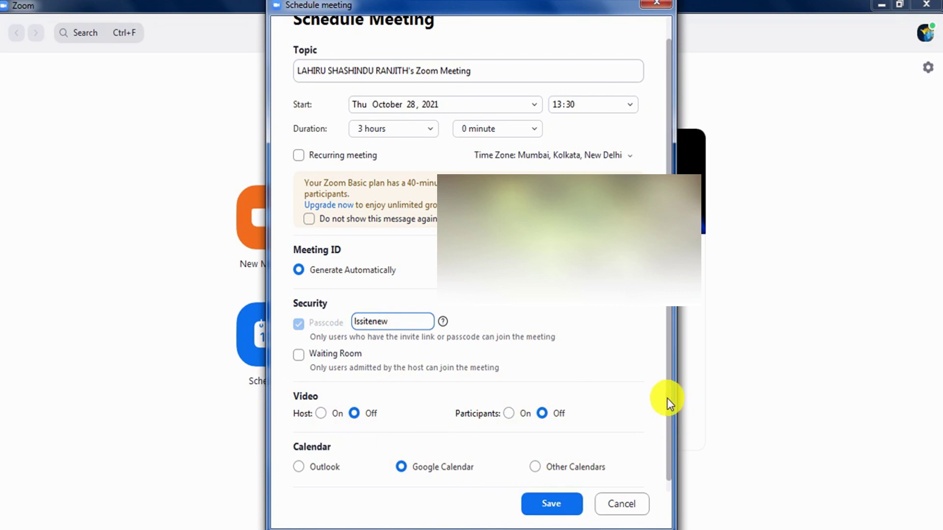
scroll(648, 400, down, 1)
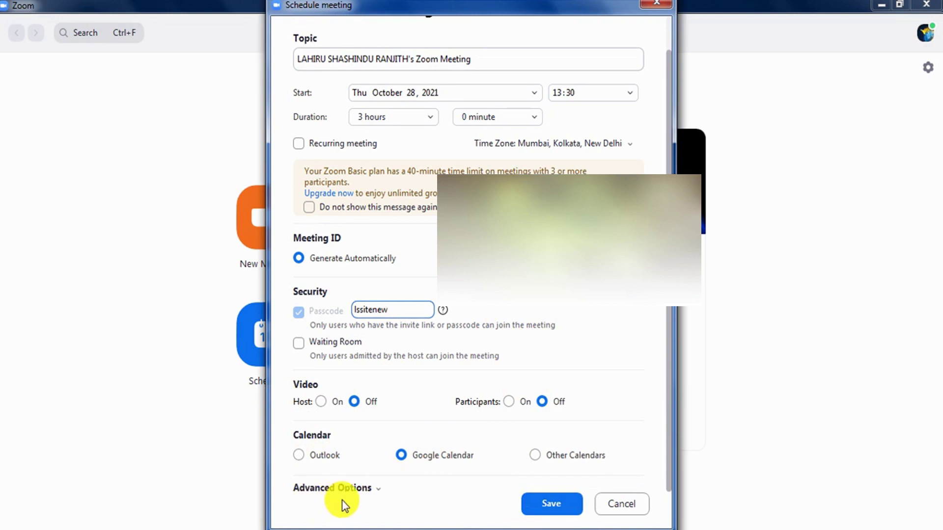
click(382, 489)
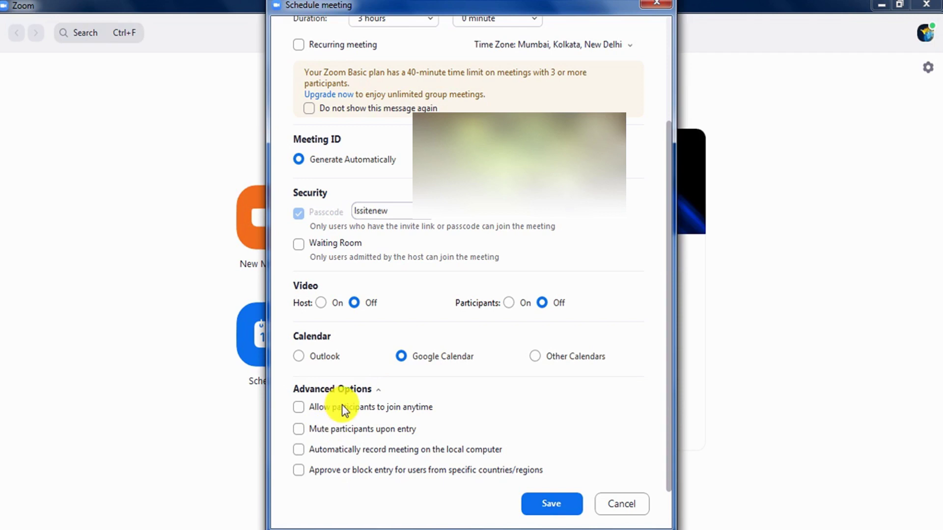
Tick 'Allow participants to join anytime' under Advanced Options.
click(342, 407)
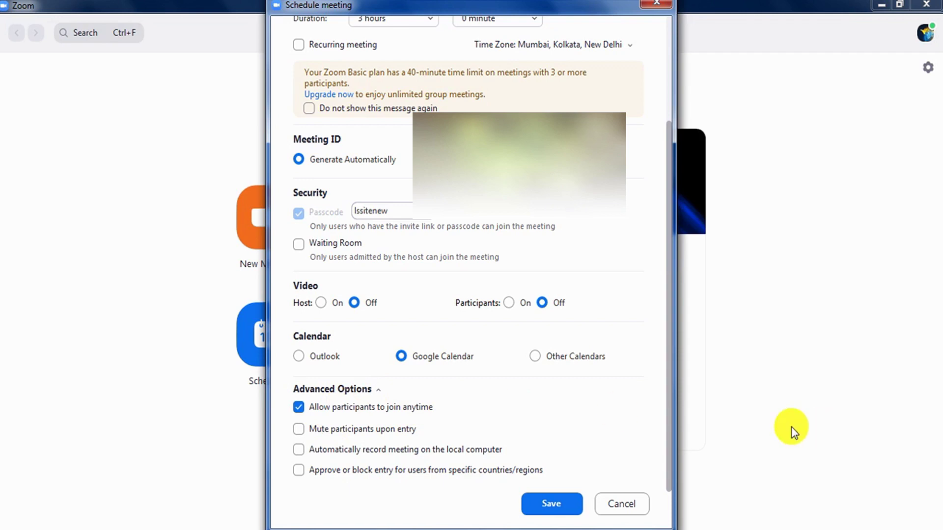
click(300, 411)
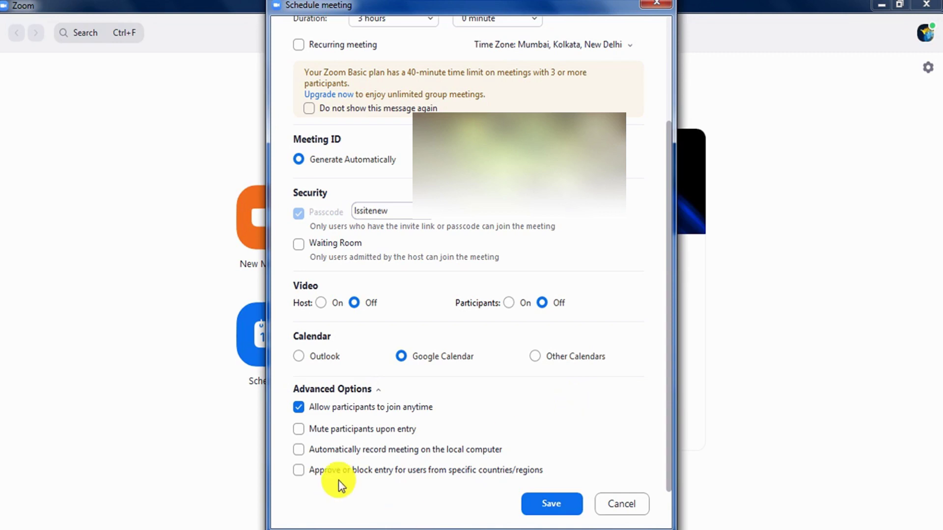
Tick the 'Mute participants upon entry' checkbox.
click(332, 429)
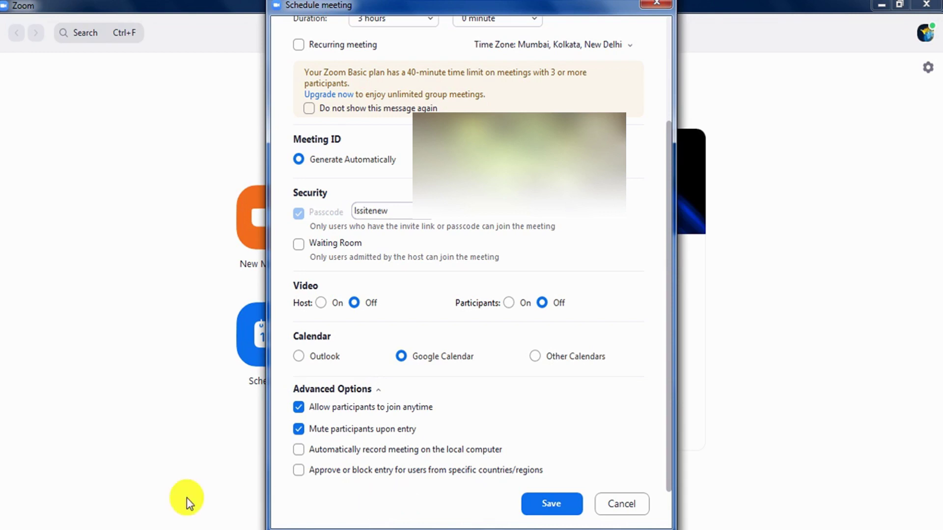
Turn on 'Approve or block entry' by country and bring up the country list.
click(300, 470)
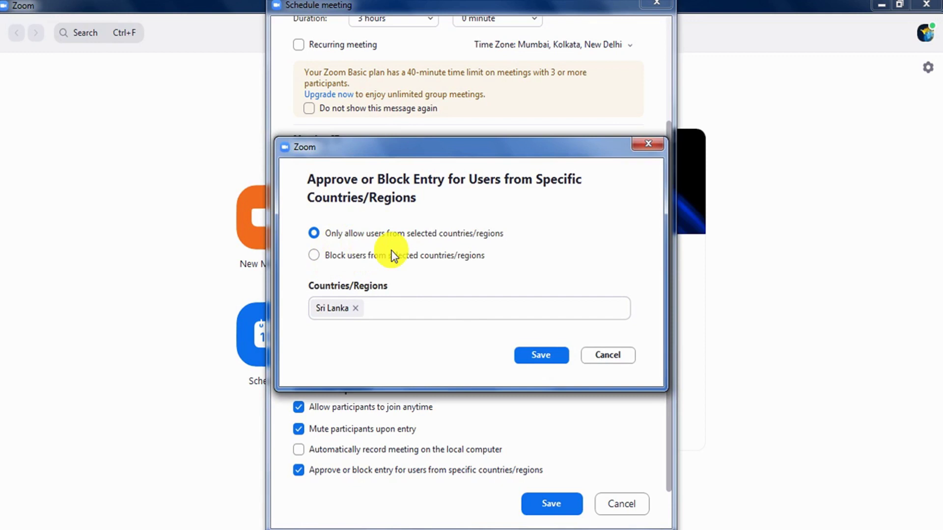
click(382, 309)
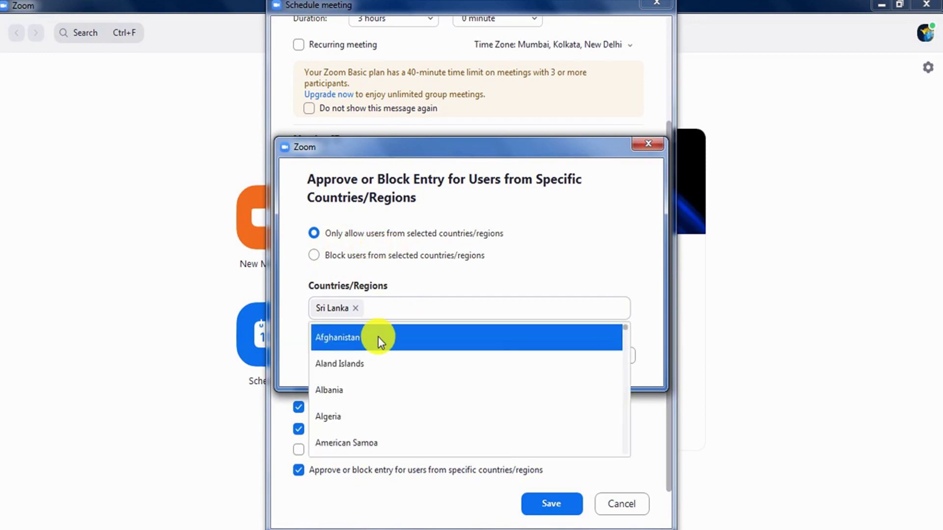
click(425, 273)
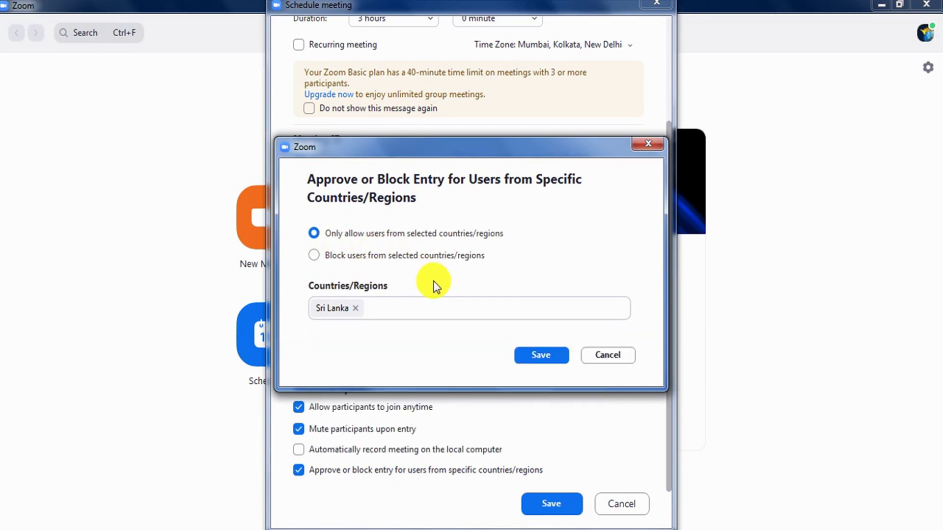
click(429, 310)
click(375, 285)
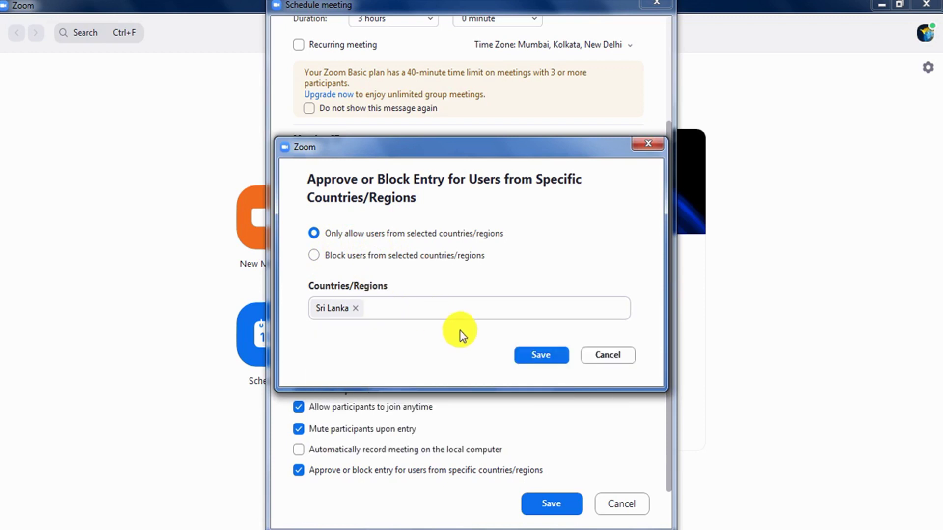
click(425, 311)
click(455, 275)
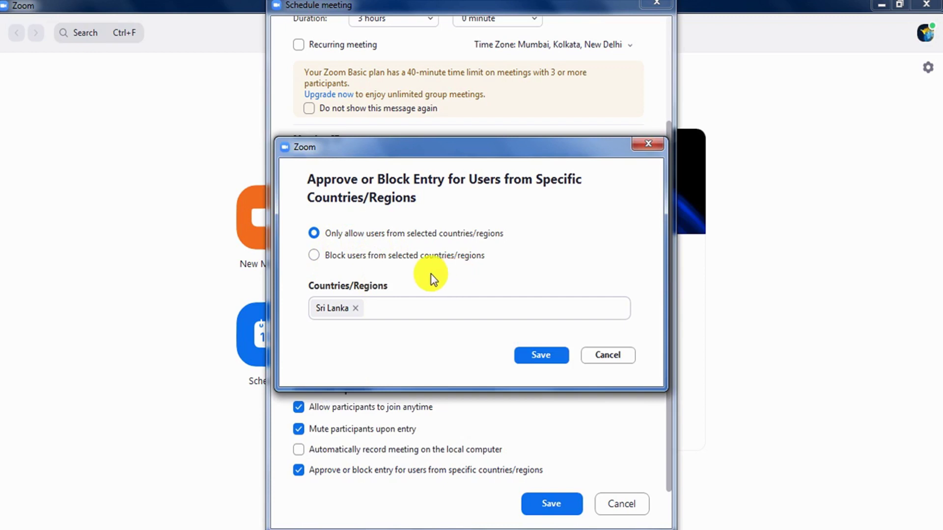
click(376, 308)
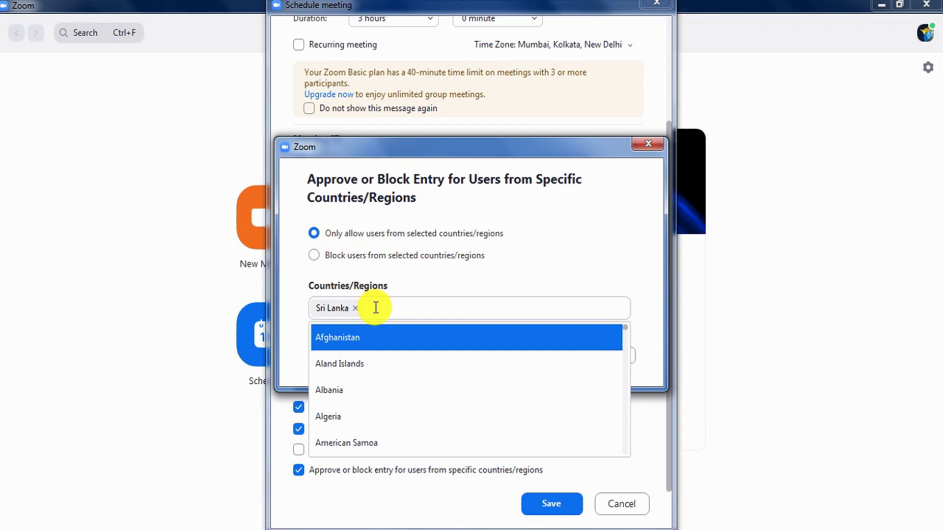
Add Australia and India to the country list, then remove both.
text(au)
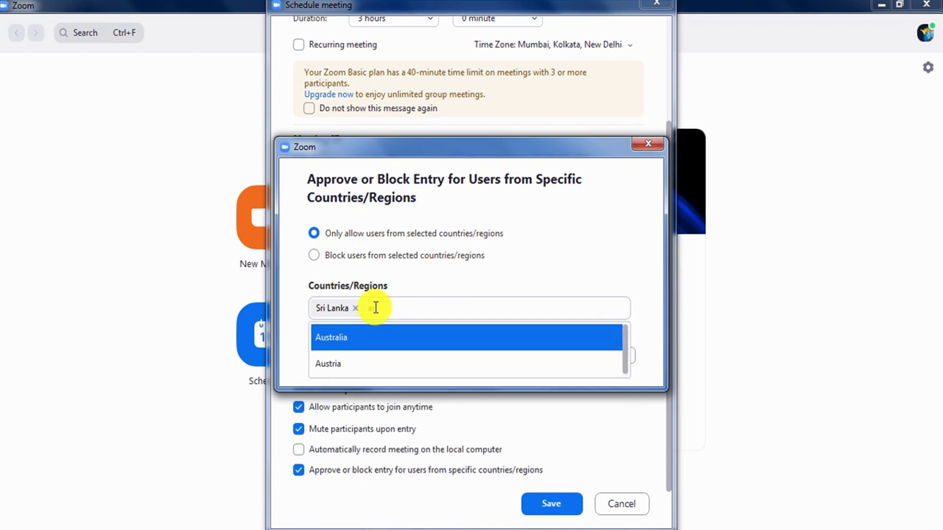
click(417, 336)
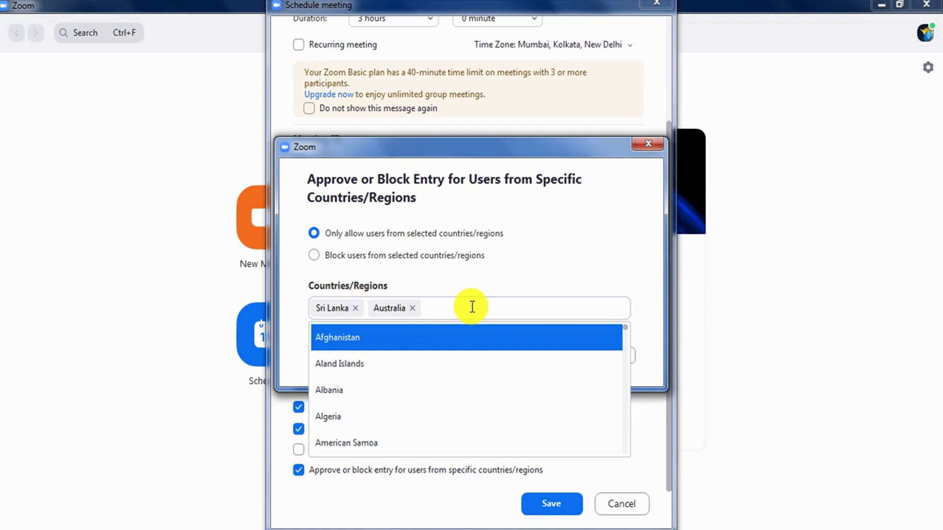
text(in)
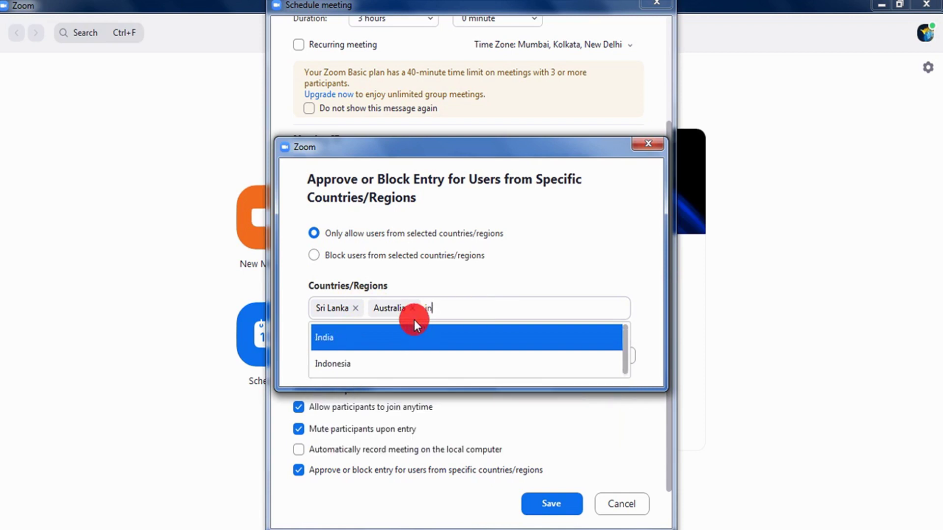
click(418, 334)
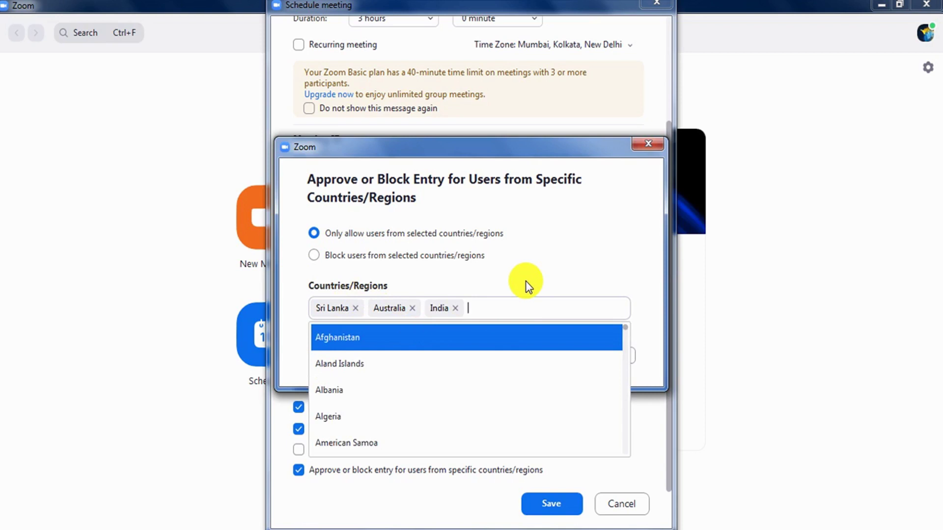
click(455, 309)
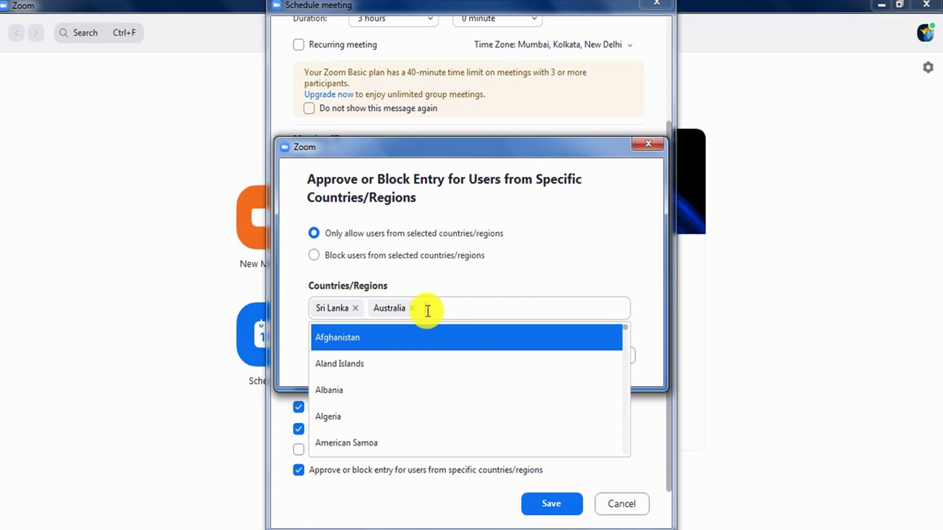
click(413, 308)
Cancel the country restriction dialog and save the scheduled meeting.
click(630, 498)
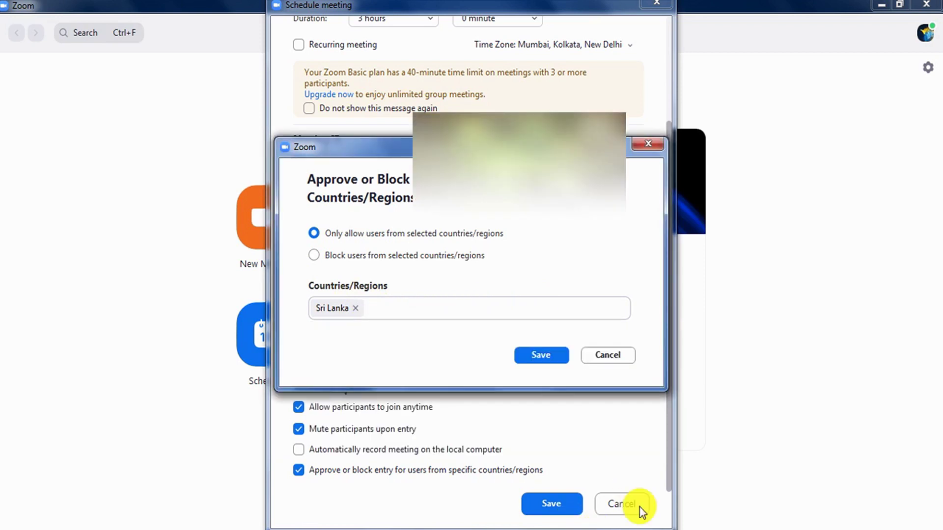
click(609, 355)
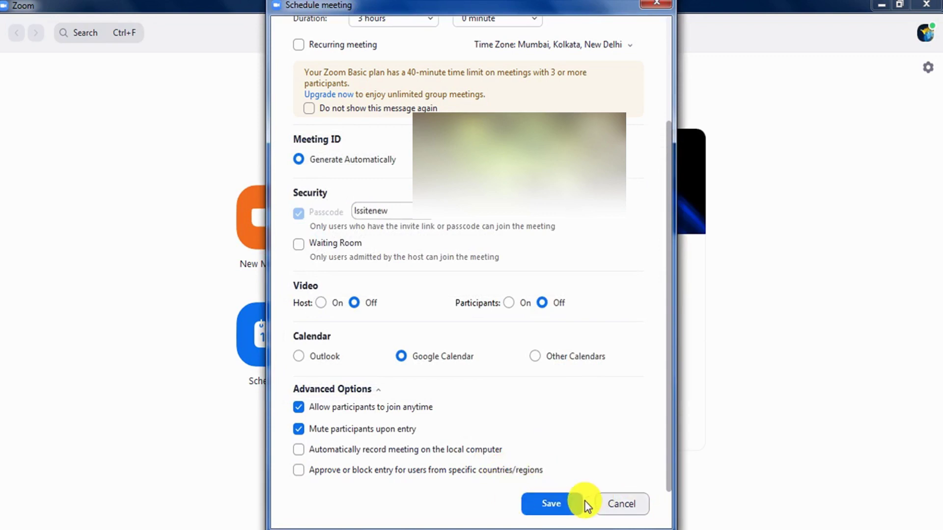
click(565, 505)
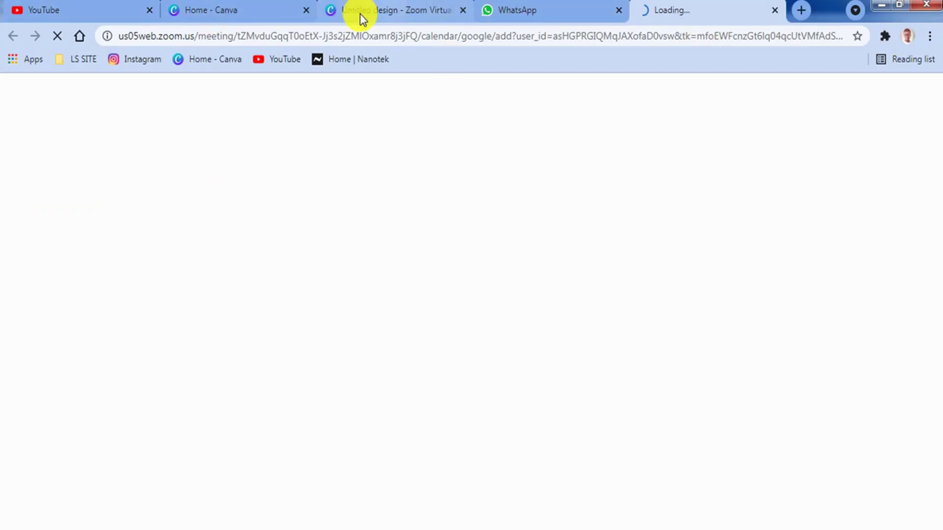
Close the Canva tab, pick the Google account and allow Zoom calendar access.
click(306, 10)
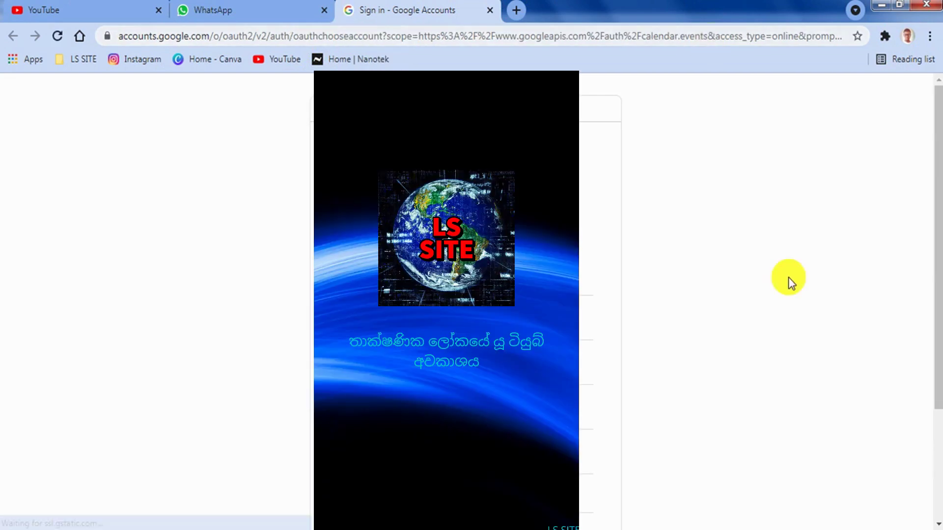
click(763, 511)
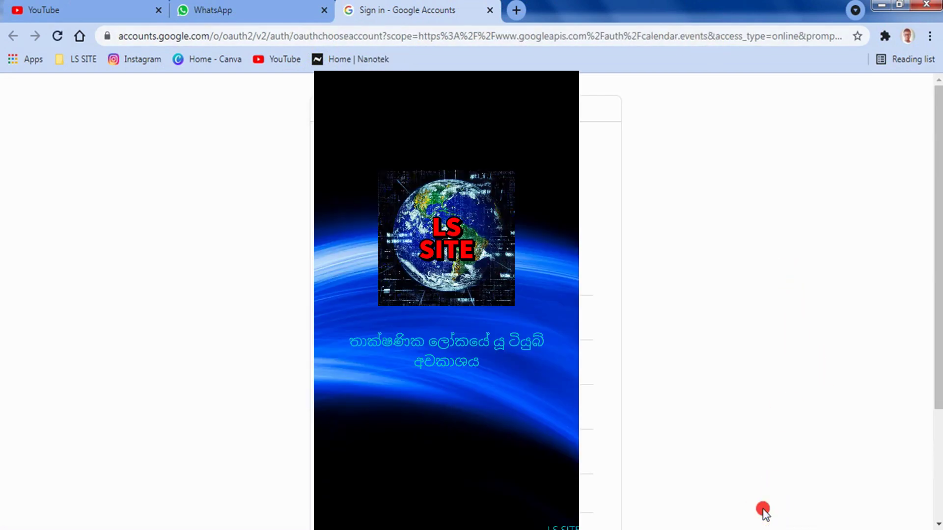
scroll(722, 435, down, 2)
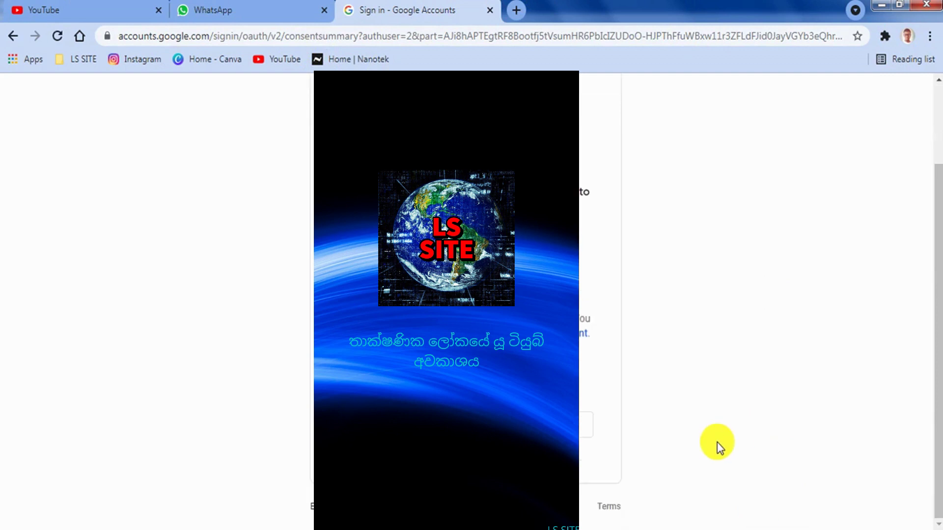
scroll(471, 294, up, 2)
scroll(472, 295, down, 3)
click(534, 425)
scroll(534, 425, up, 1)
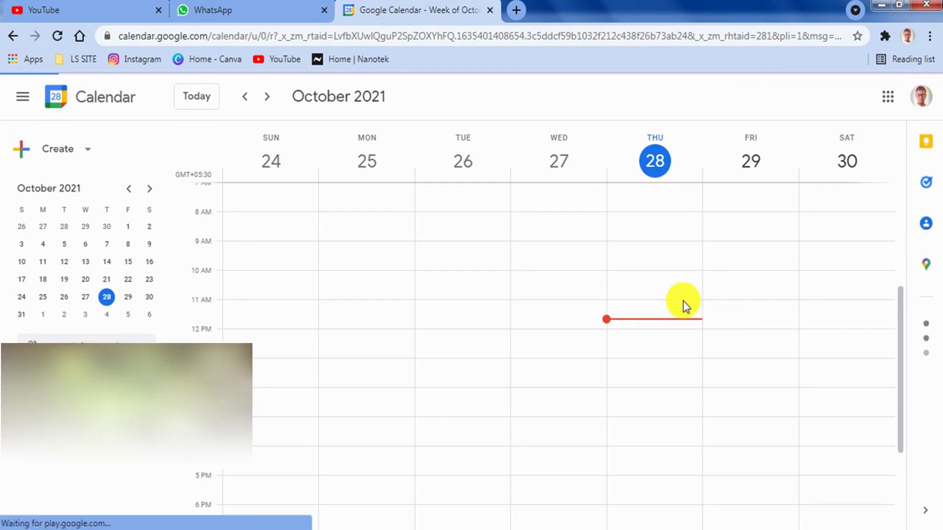
Minimize the browser window to get back to the Zoom Home window.
scroll(609, 317, up, 5)
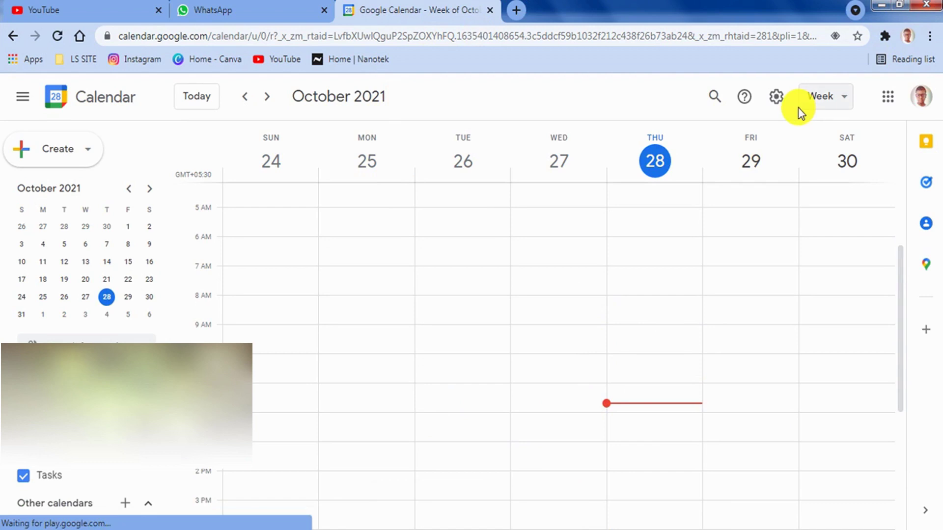
click(882, 5)
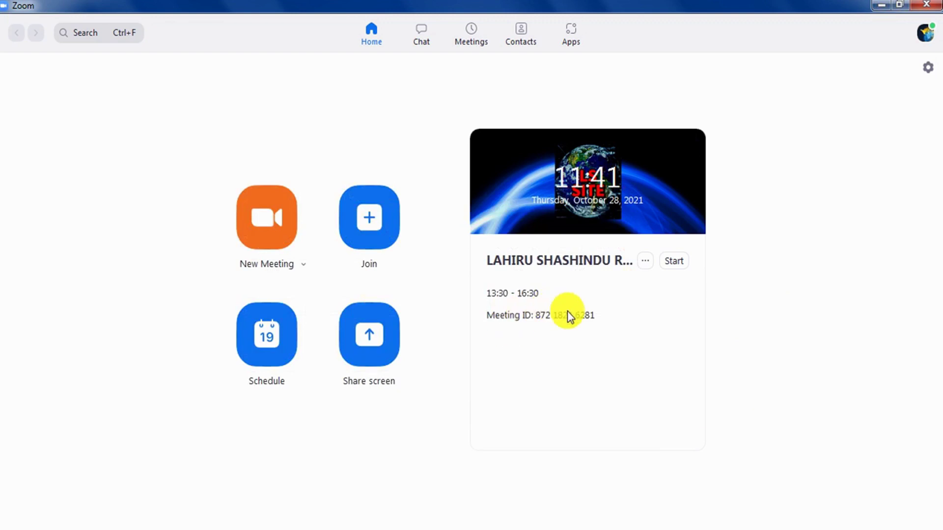
Copy the scheduled meeting's invitation, then switch to the WhatsApp Web tab in Chrome.
click(644, 262)
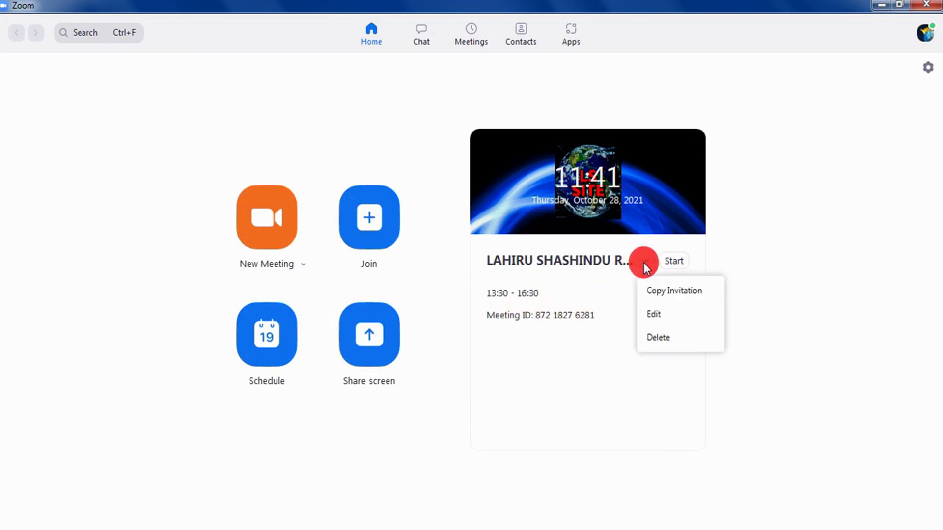
click(688, 290)
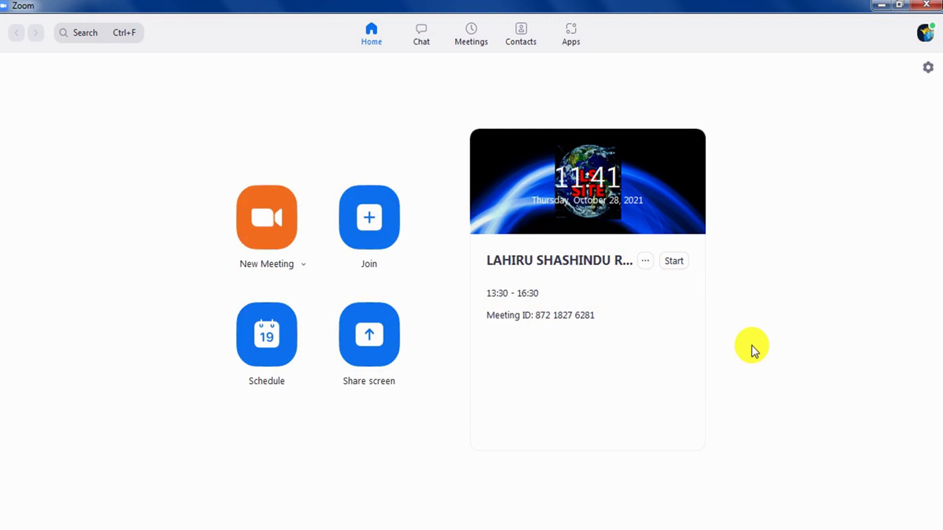
click(640, 259)
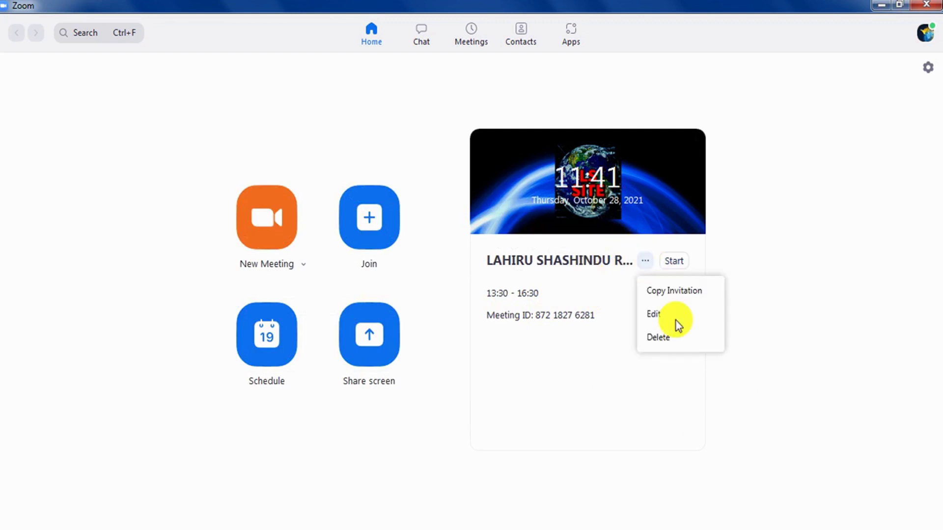
click(692, 289)
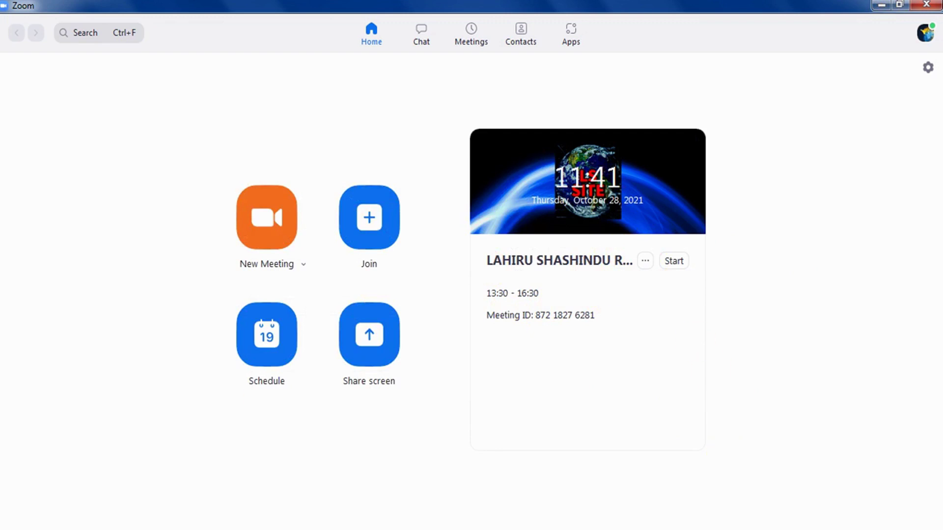
click(88, 494)
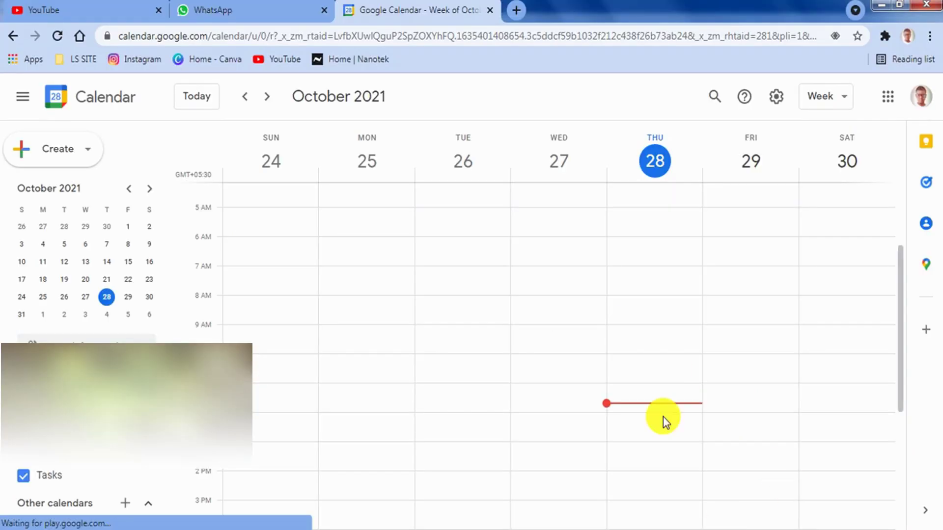
click(268, 4)
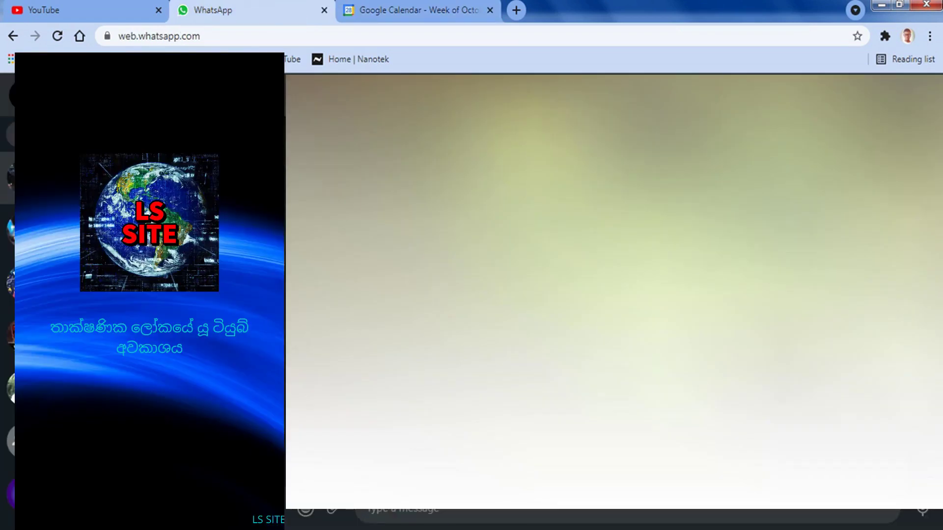
Paste the copied Zoom meeting invitation into the WhatsApp message box.
click(546, 509)
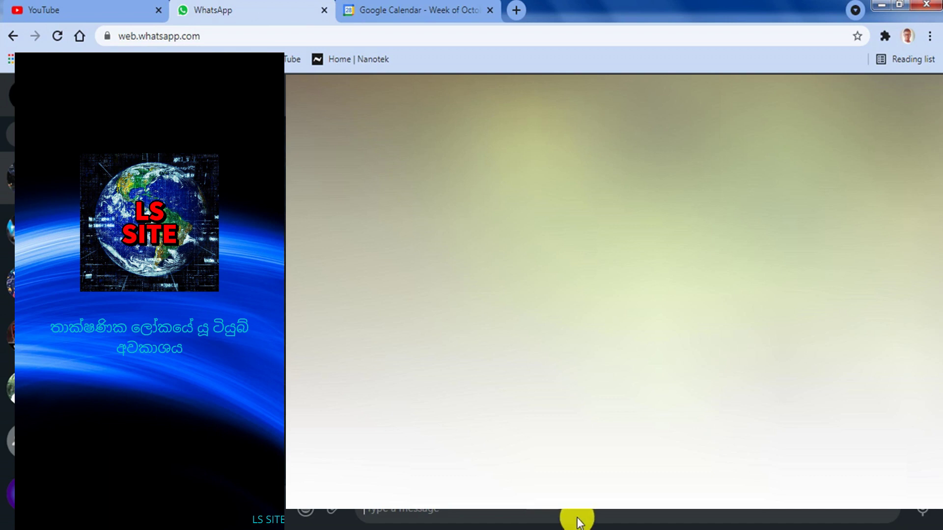
click(559, 514)
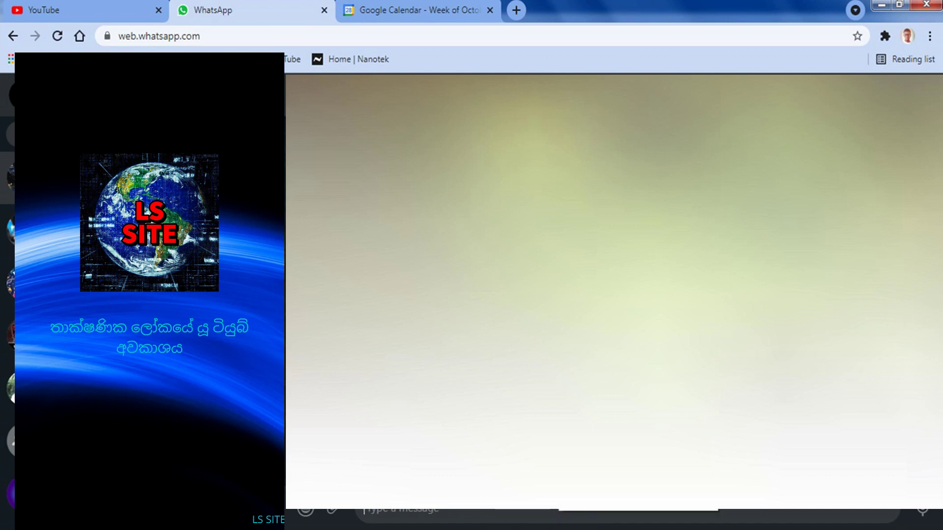
click(589, 401)
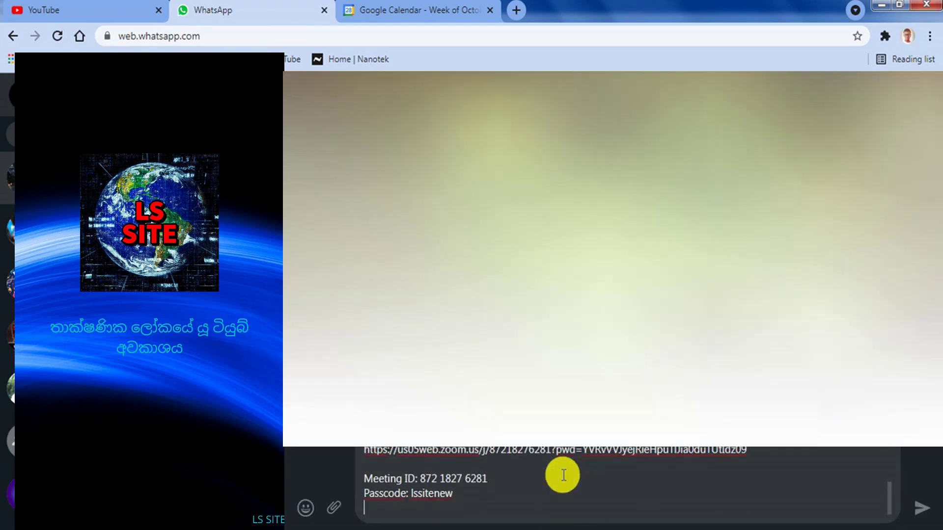
Cut the pasted invitation back out unsent and minimize the browser.
drag(505, 511, 442, 433)
drag(375, 437, 712, 527)
right_click(706, 529)
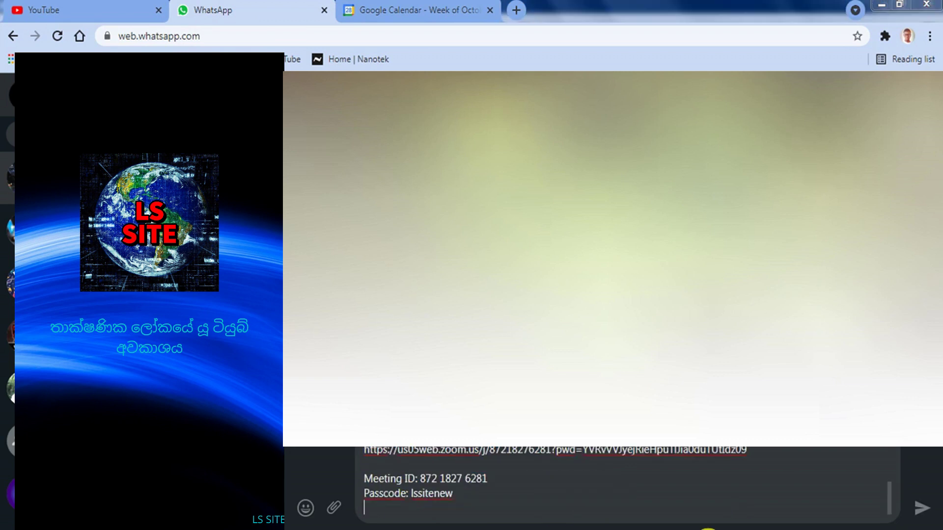
click(587, 501)
key(ctrl+a)
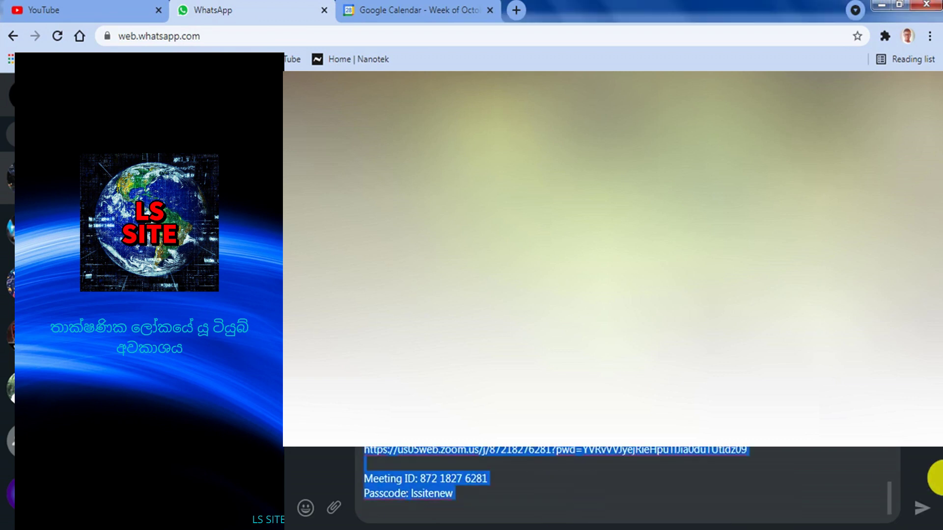
click(613, 479)
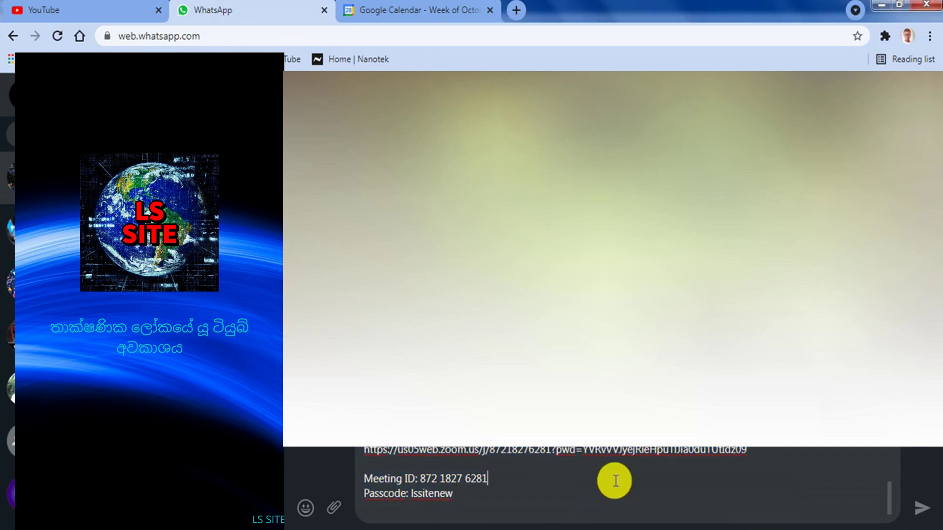
drag(511, 499, 425, 440)
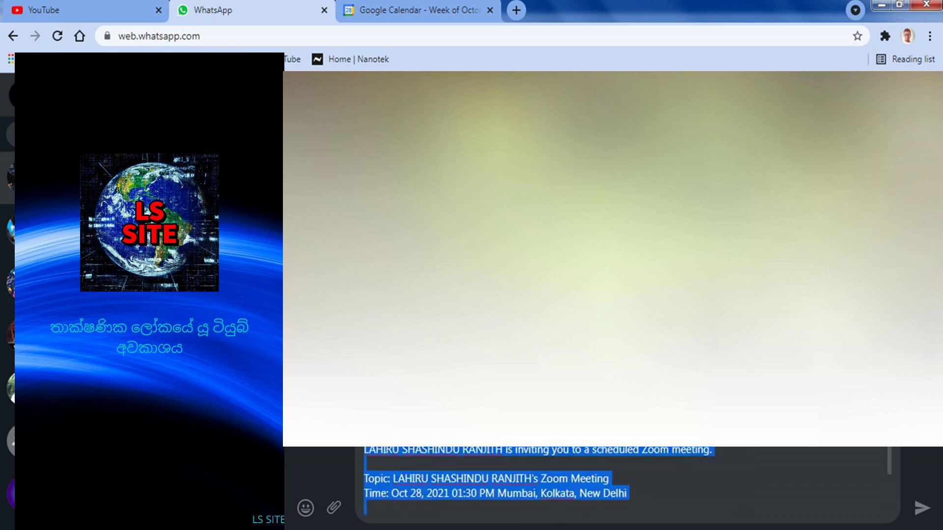
key(ctrl+x)
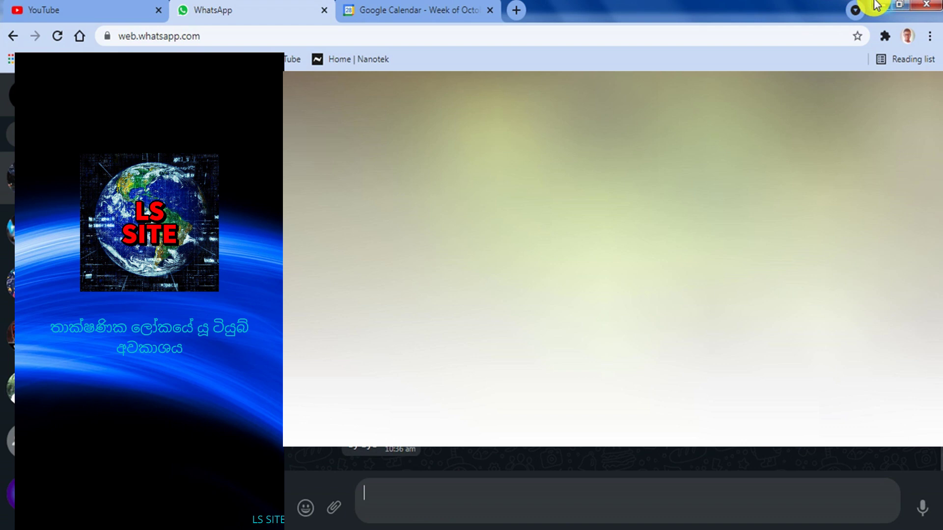
click(878, 5)
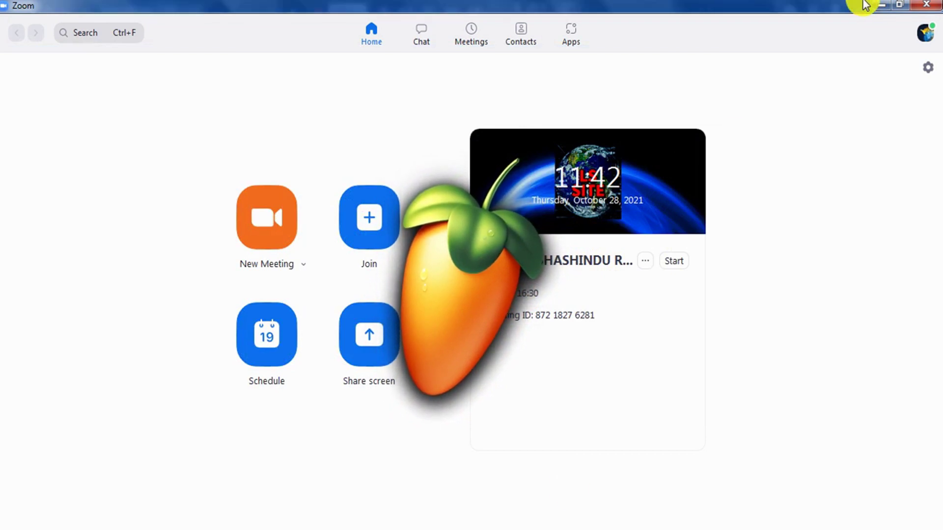
Review the scheduled meeting's Edit settings, then cancel without saving changes.
drag(629, 4, 537, 79)
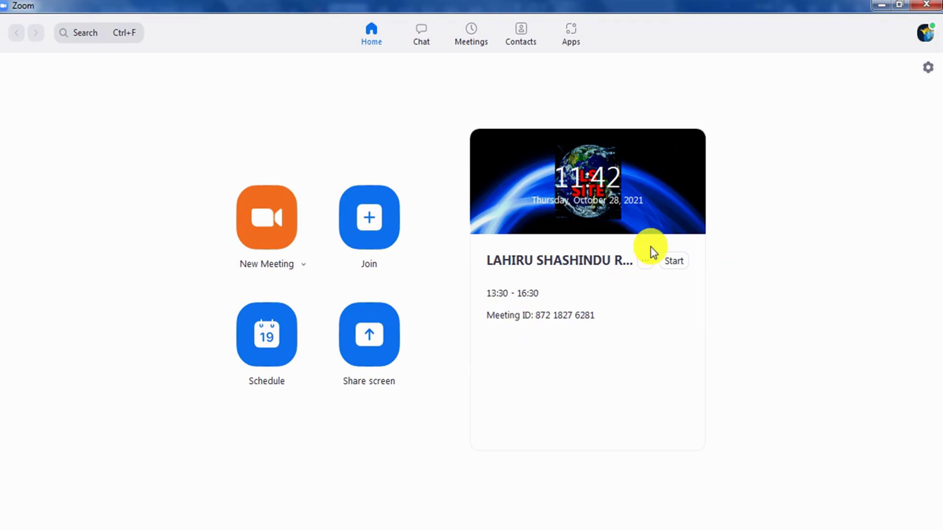
click(643, 261)
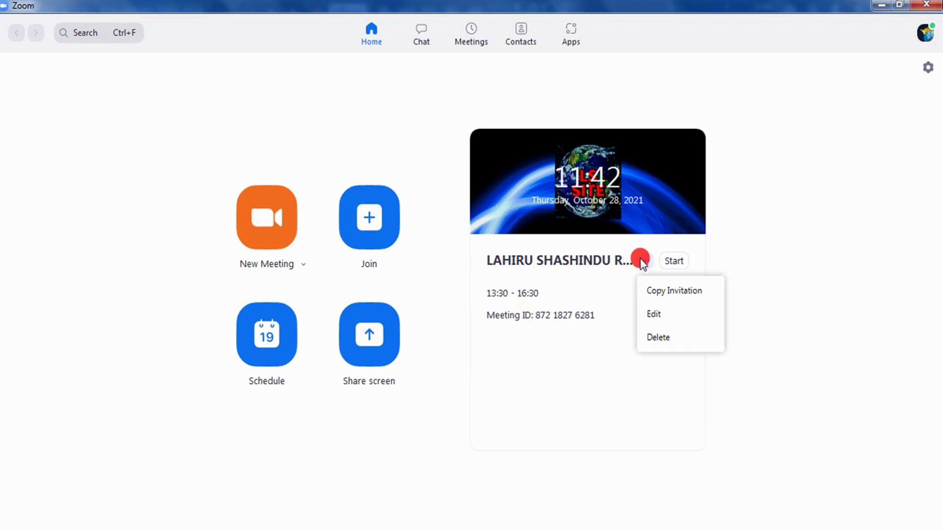
click(676, 311)
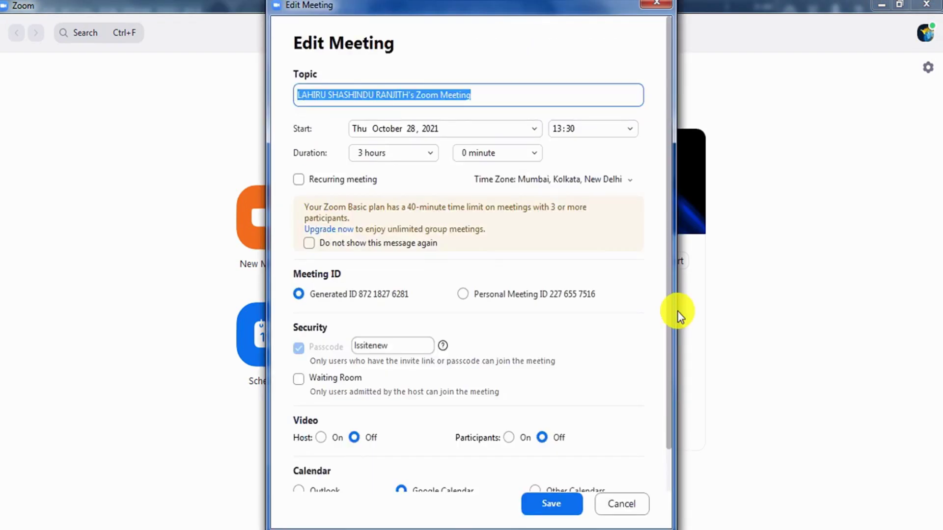
scroll(567, 370, down, 2)
scroll(484, 387, up, 2)
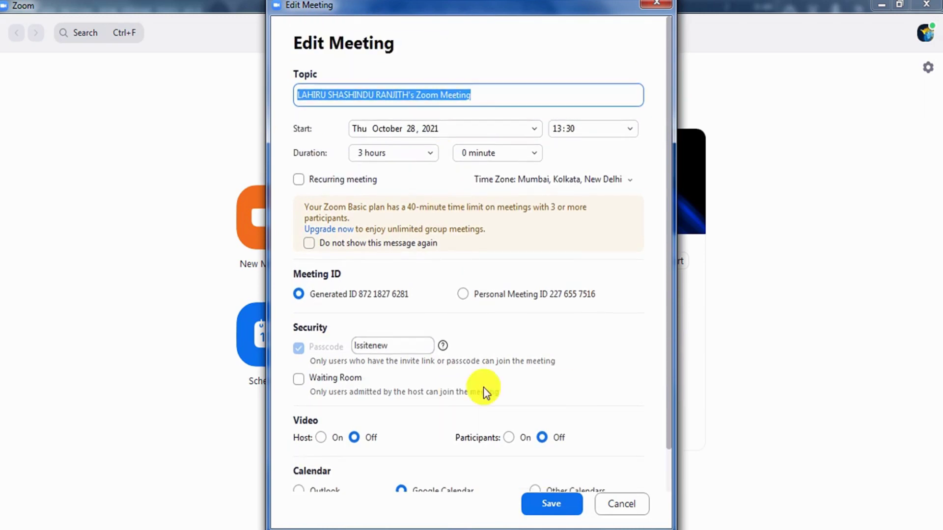
click(646, 509)
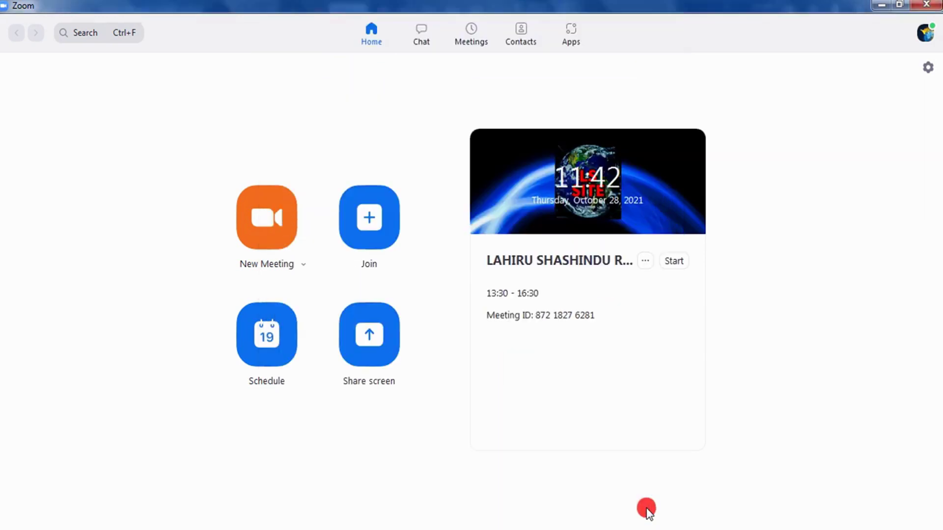
Dismiss the meeting card's options menu and start the scheduled 13:30 meeting.
click(642, 261)
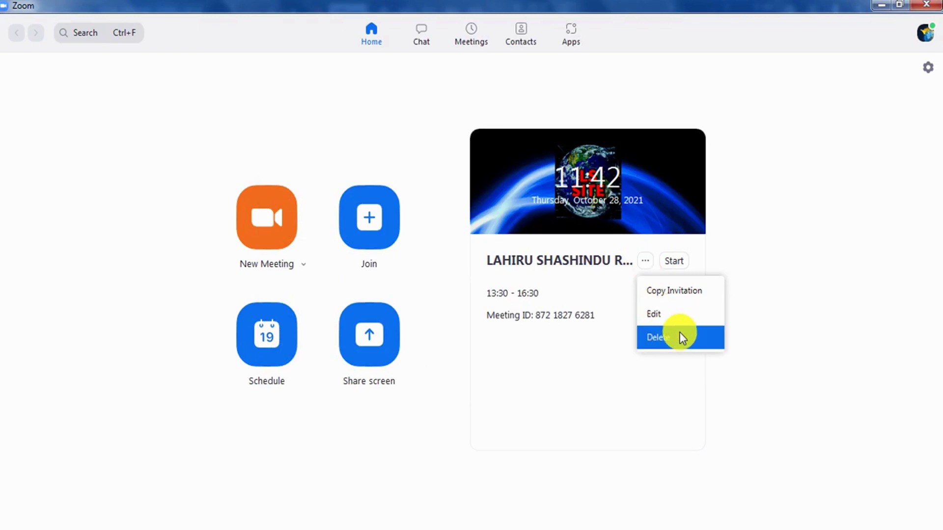
click(588, 417)
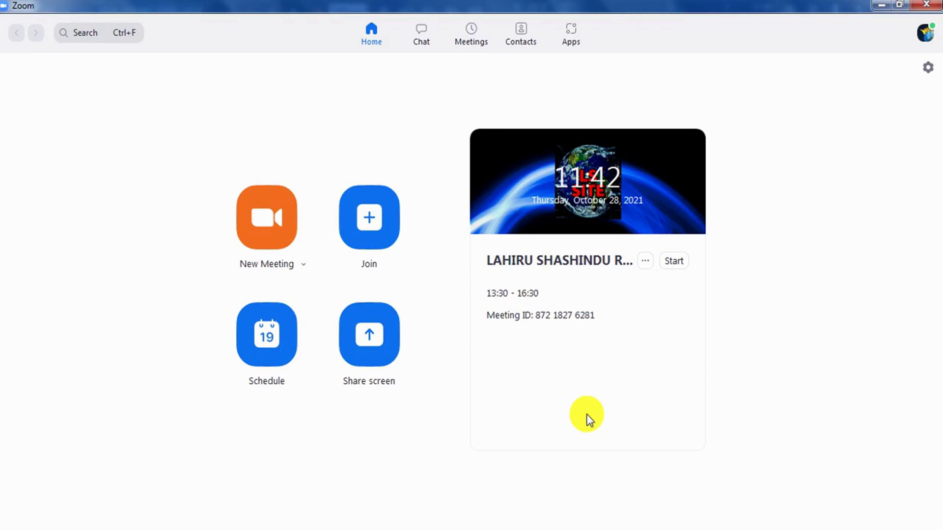
click(681, 265)
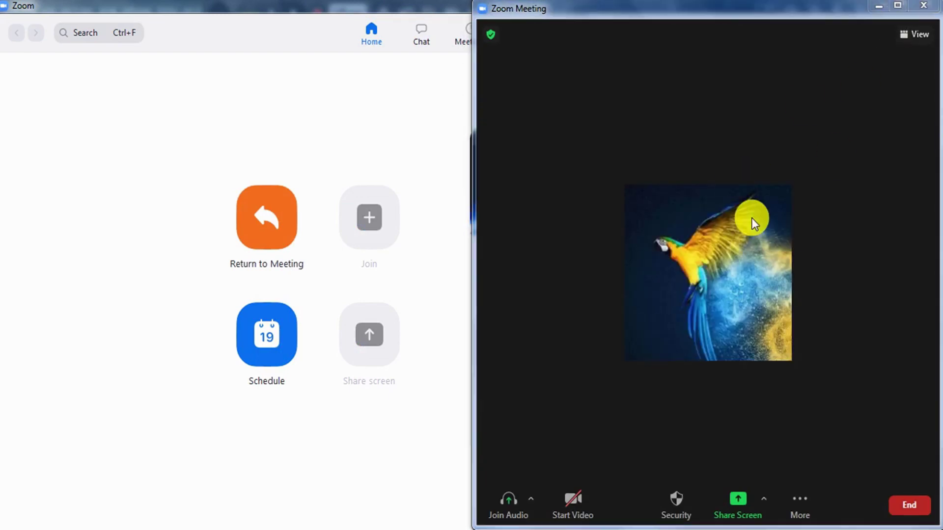
Join with Computer Audio, mute the microphone, and maximize the meeting window.
click(509, 496)
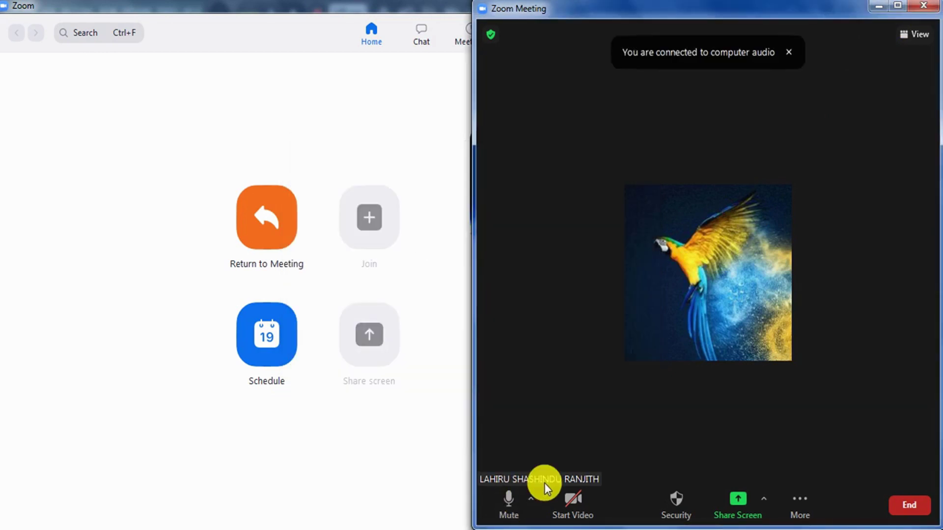
click(521, 497)
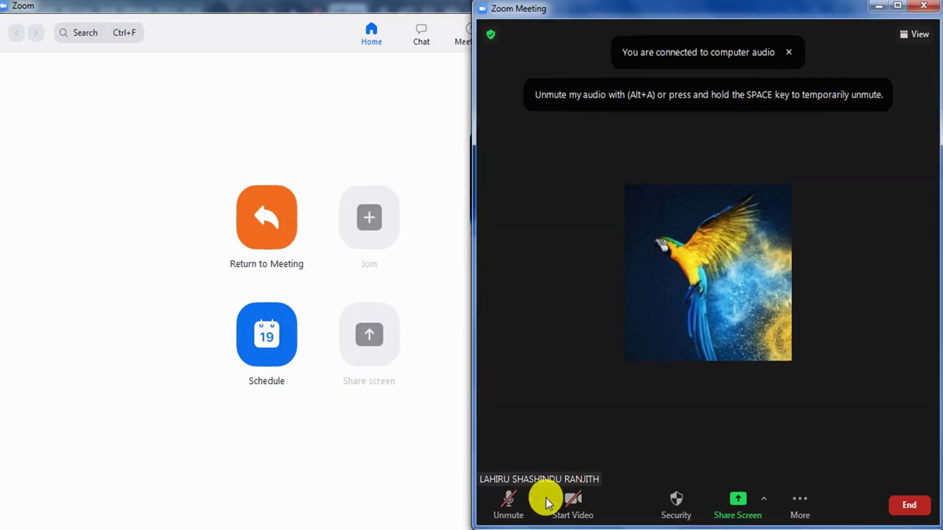
click(898, 7)
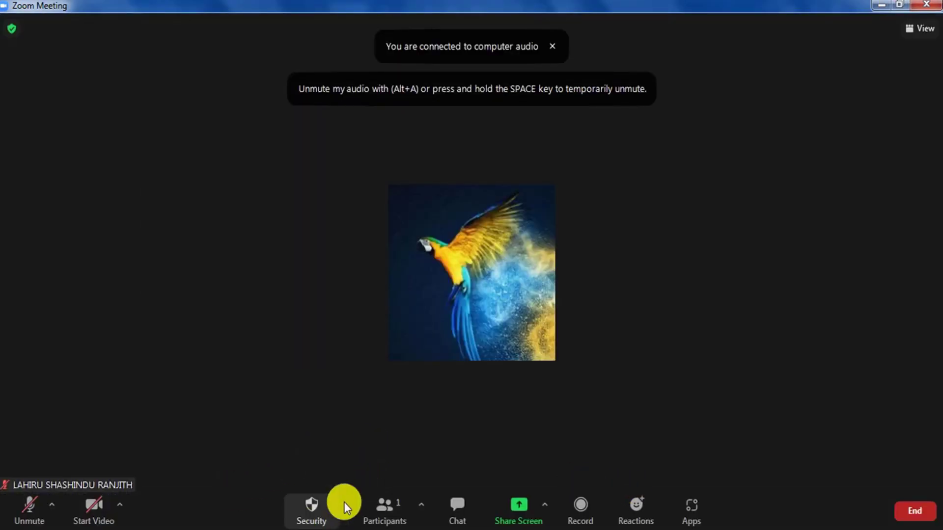
click(281, 522)
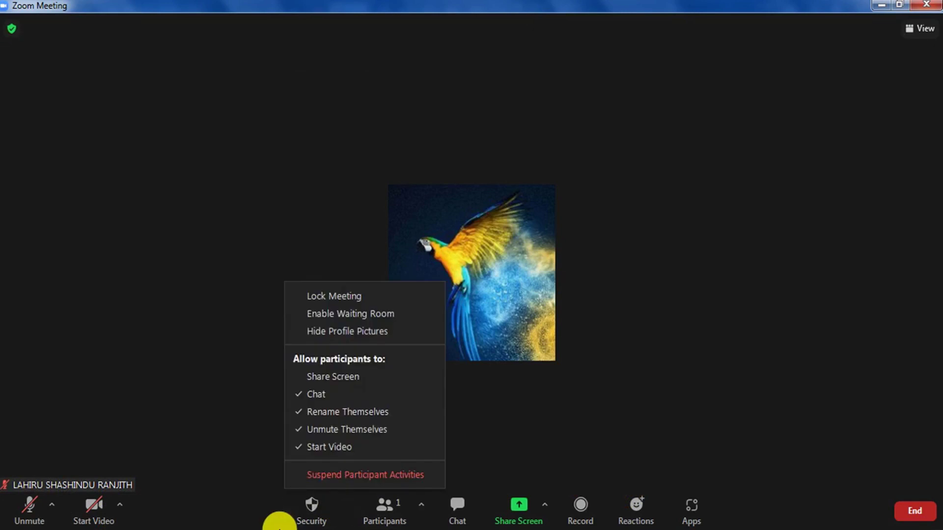
click(343, 126)
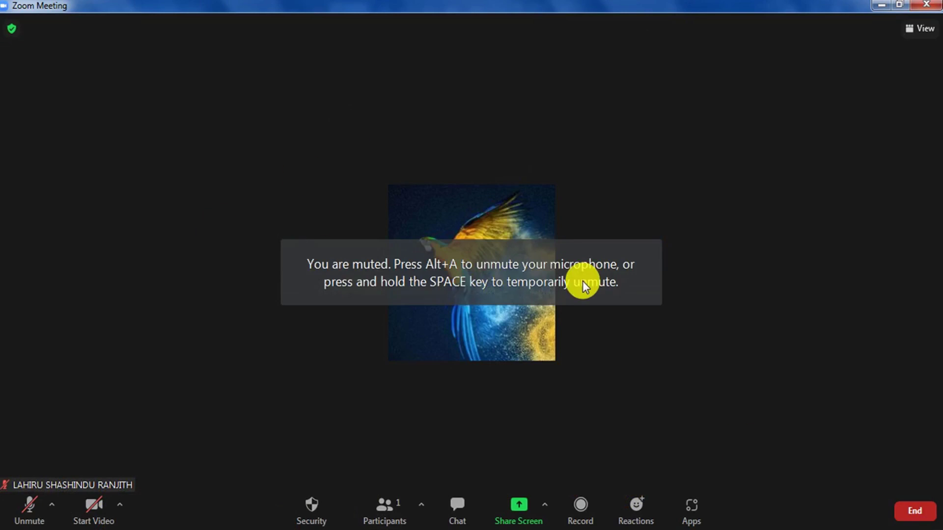
click(332, 522)
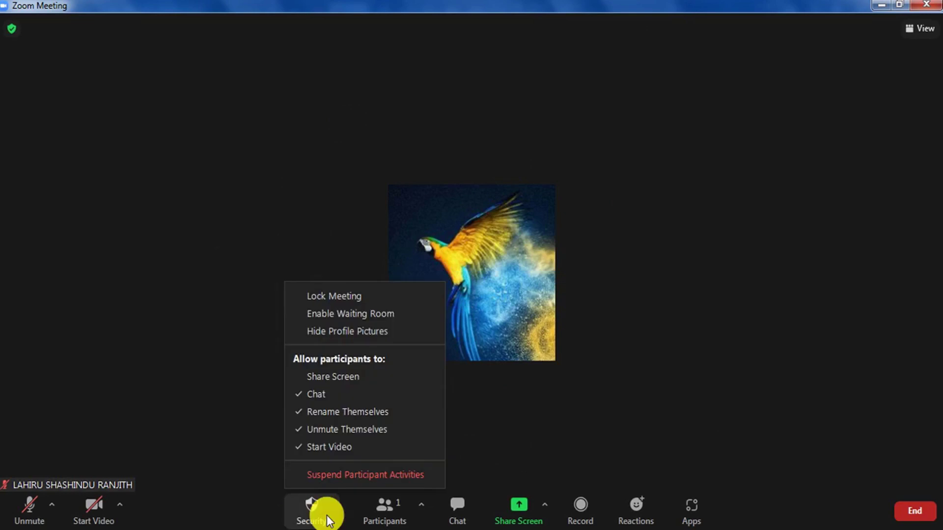
click(367, 379)
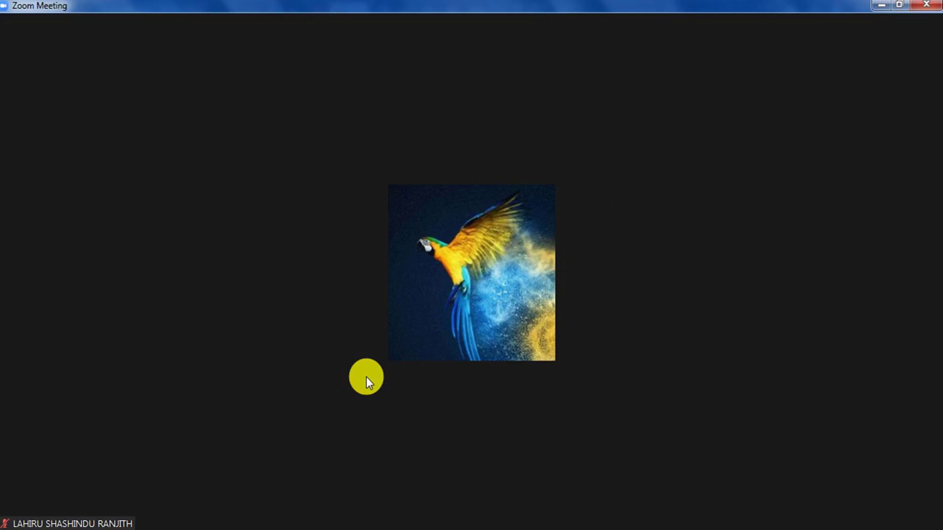
click(365, 380)
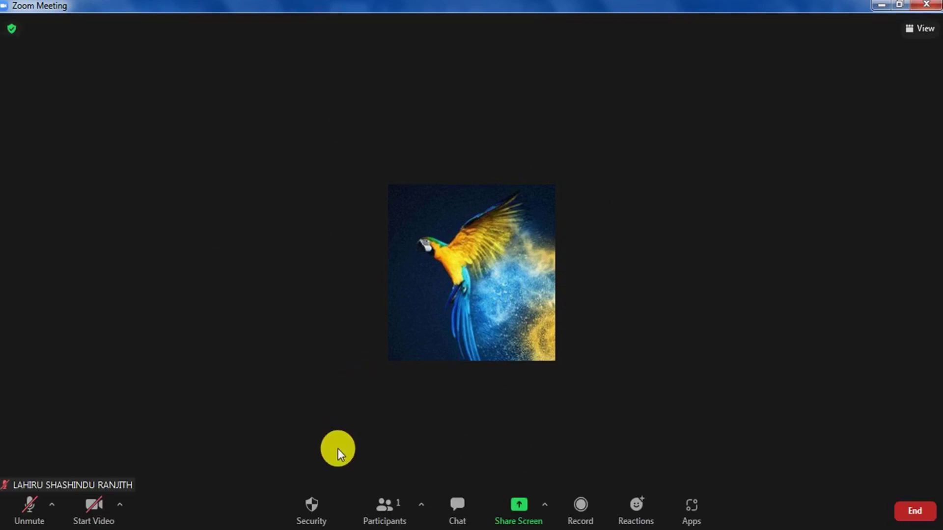
click(317, 511)
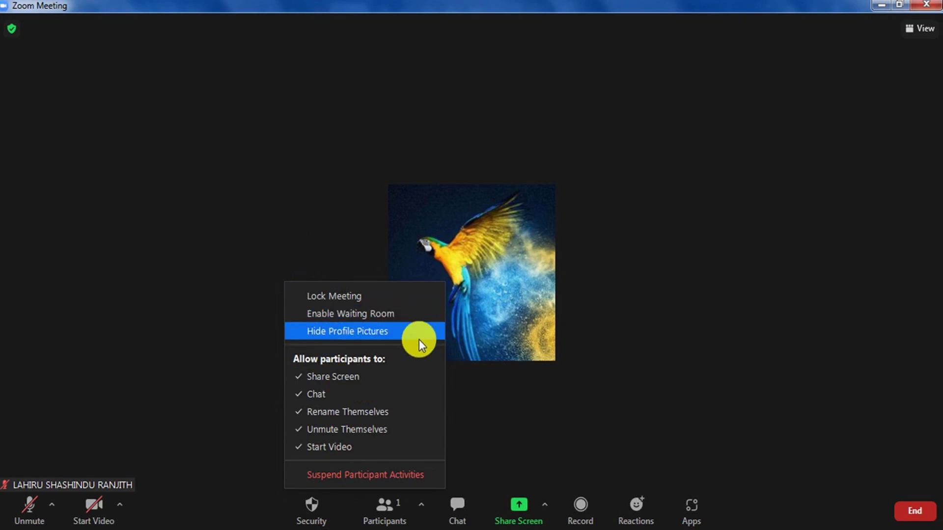
click(567, 349)
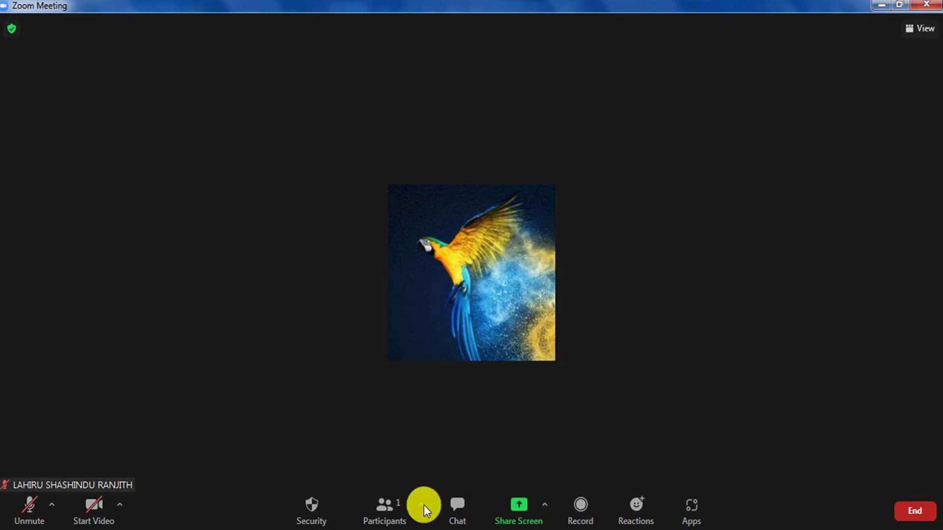
click(310, 511)
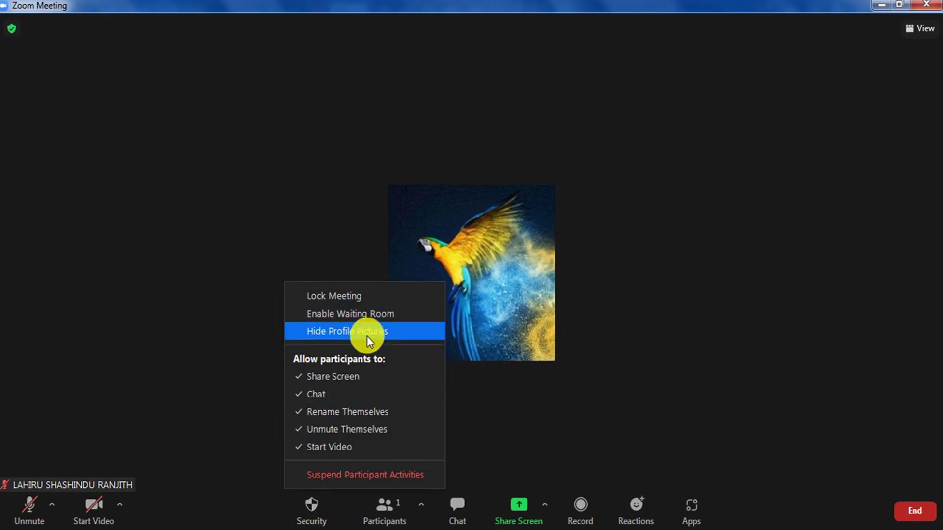
click(393, 338)
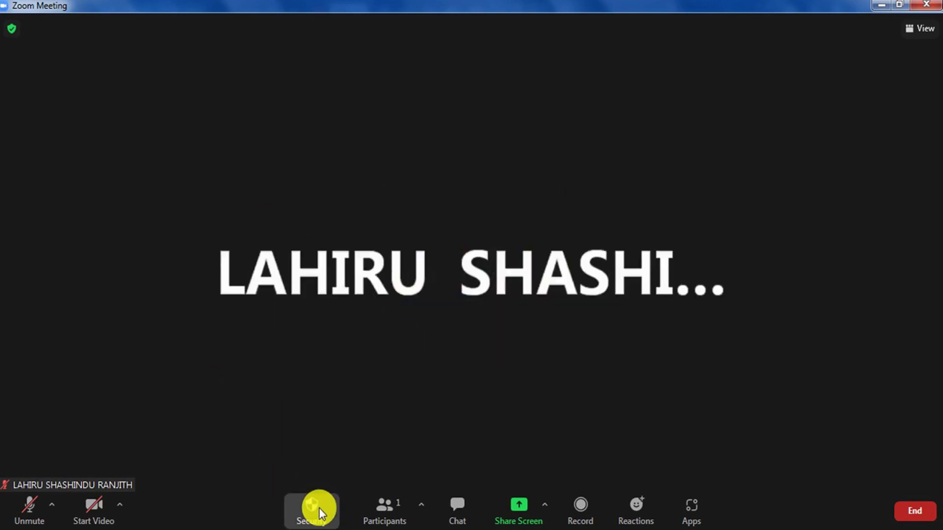
click(319, 512)
click(381, 335)
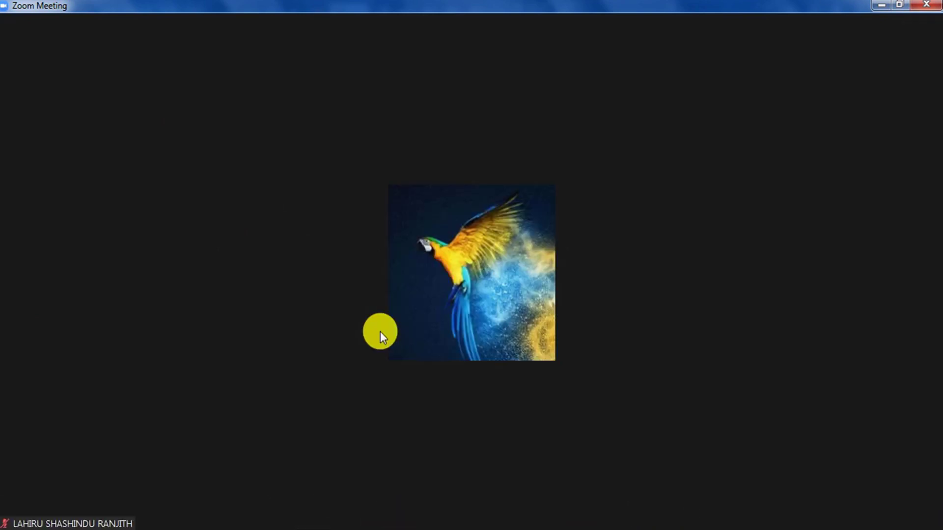
click(381, 513)
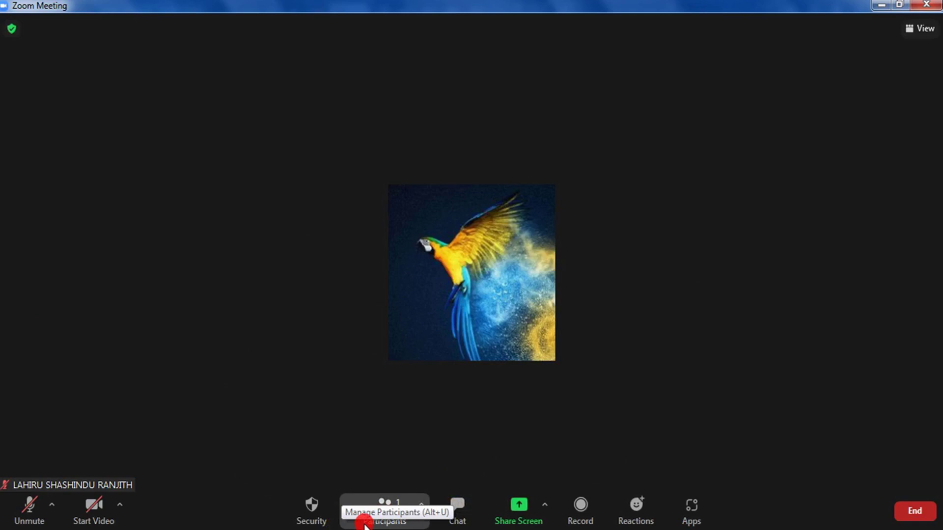
click(397, 372)
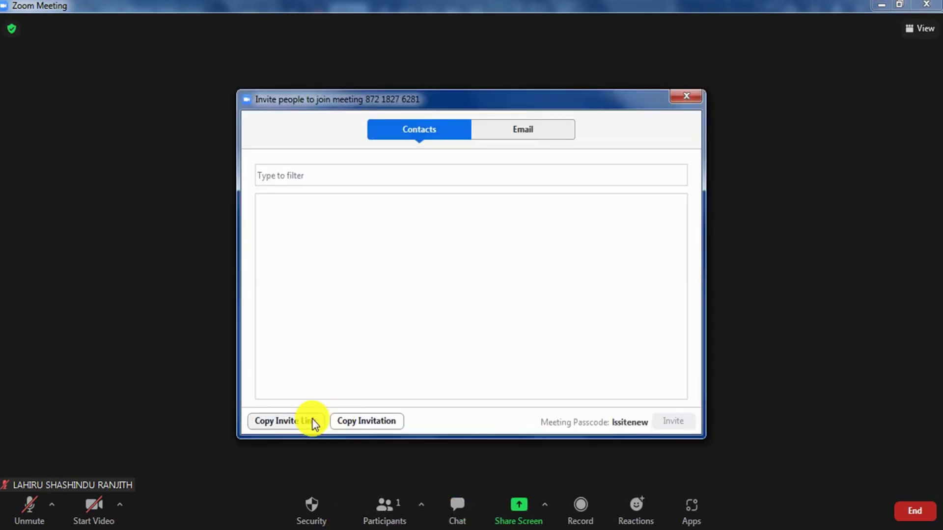
click(686, 96)
click(592, 139)
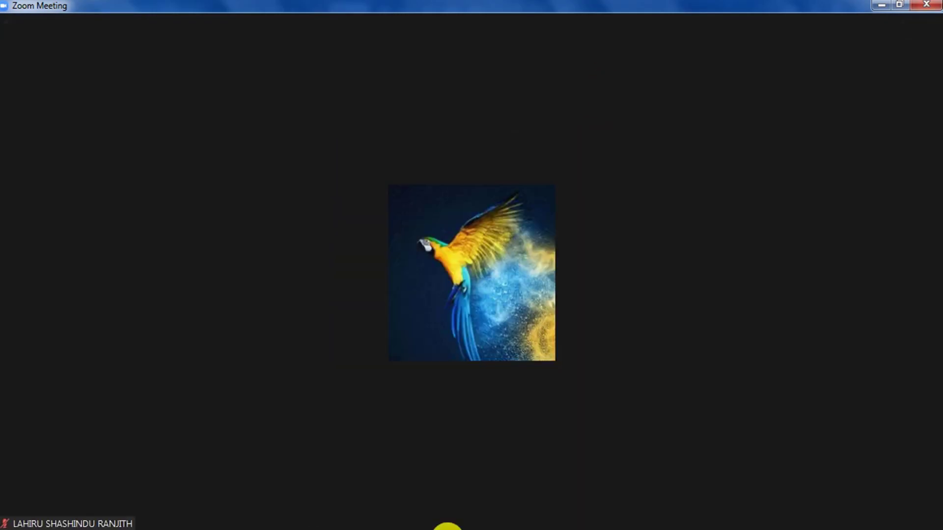
In Share Screen, enable Share sound and pick a sound channel quality.
click(528, 513)
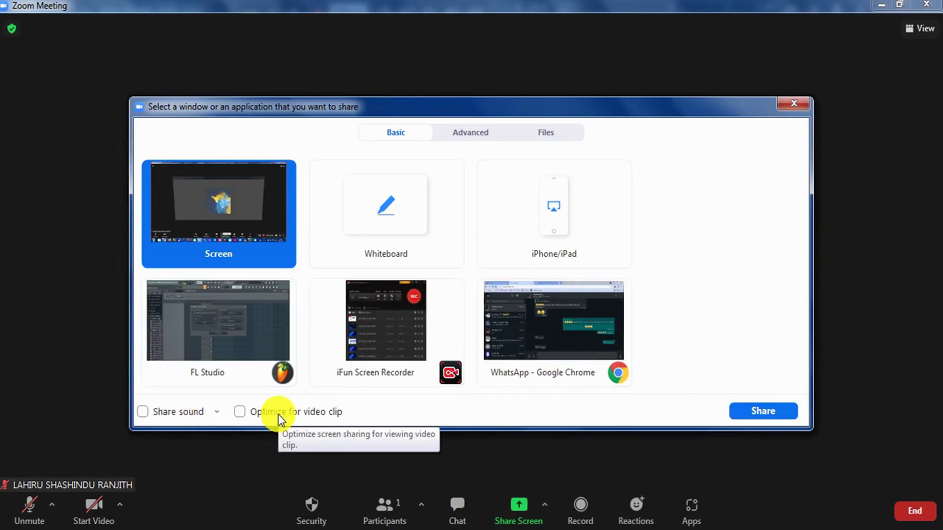
click(154, 414)
click(218, 412)
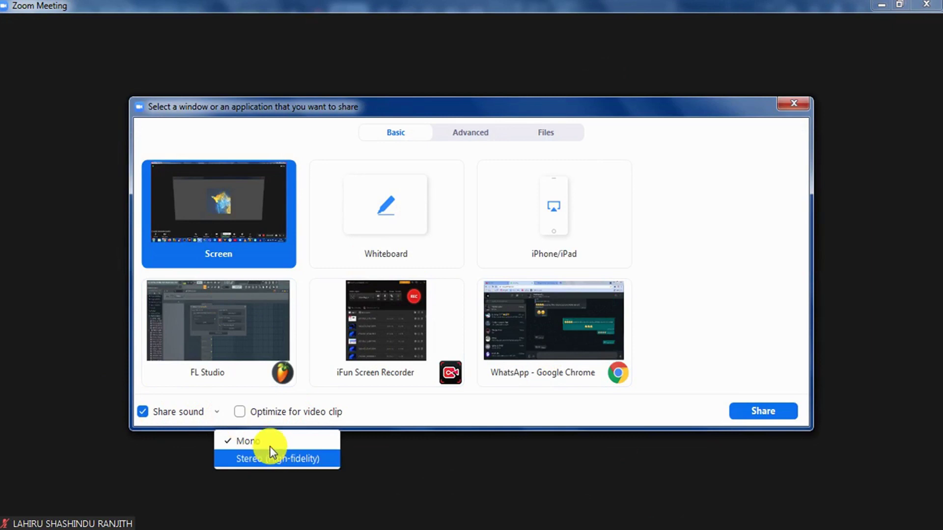
click(281, 457)
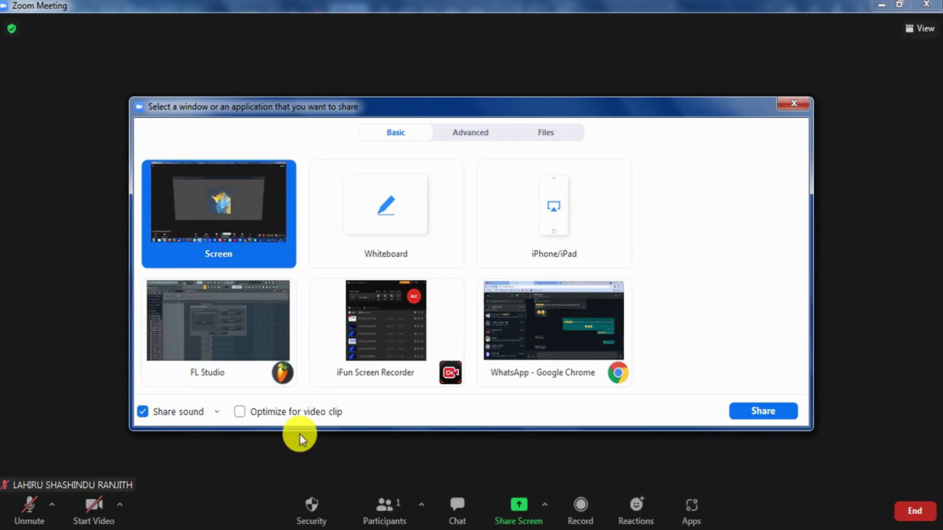
Leave Optimize for video clip and Share sound unticked, then view the Advanced options.
click(278, 413)
click(278, 414)
click(278, 414)
click(248, 412)
click(194, 415)
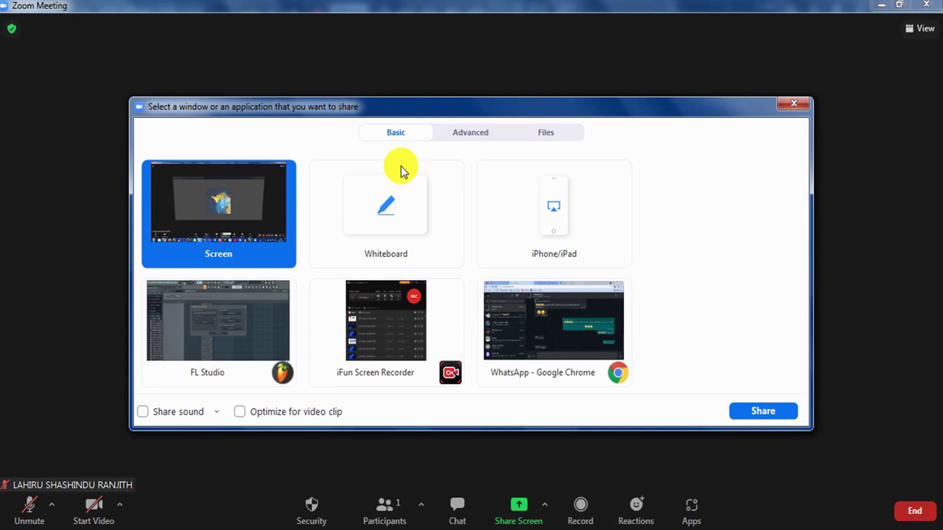
click(474, 134)
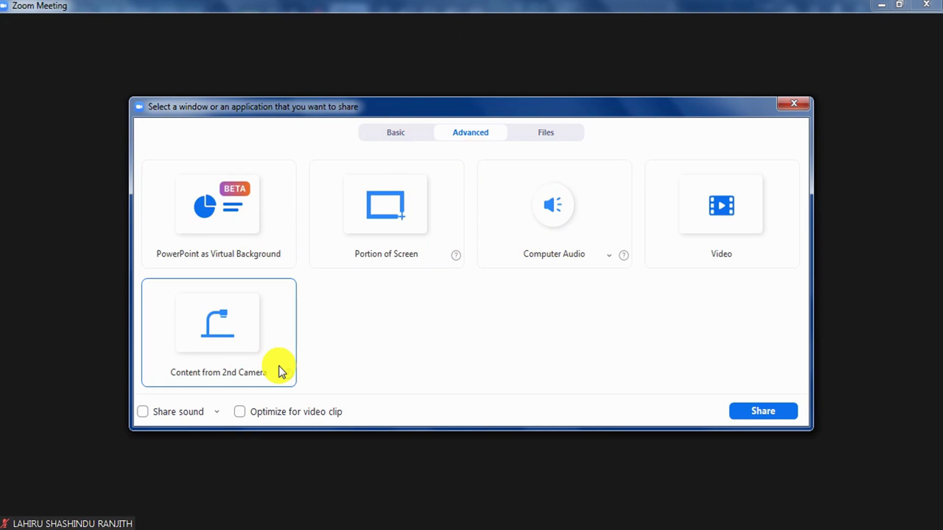
Share Content from 2nd Camera, then stop the share.
click(237, 376)
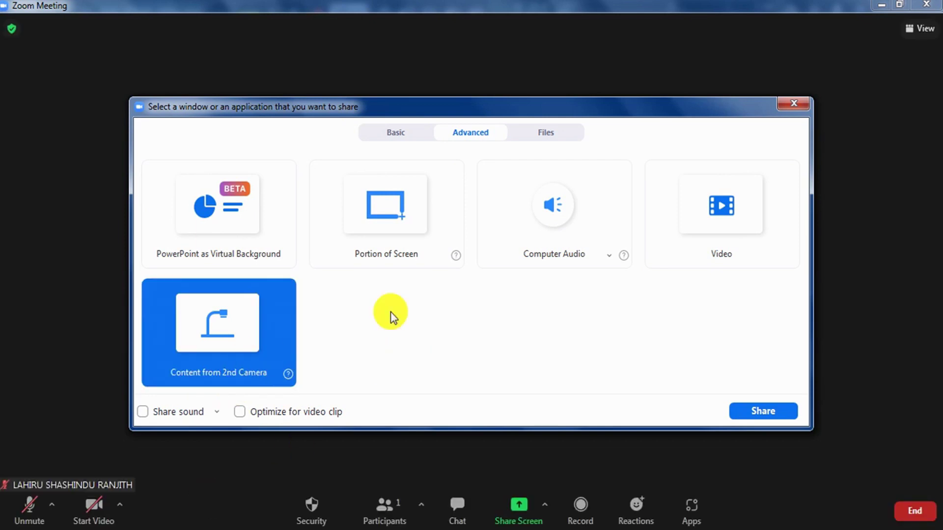
double_click(269, 353)
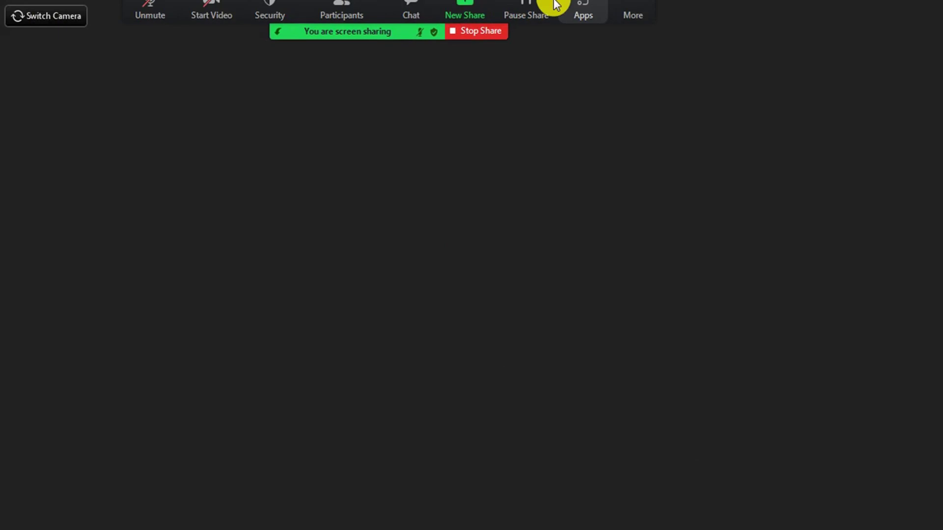
click(472, 45)
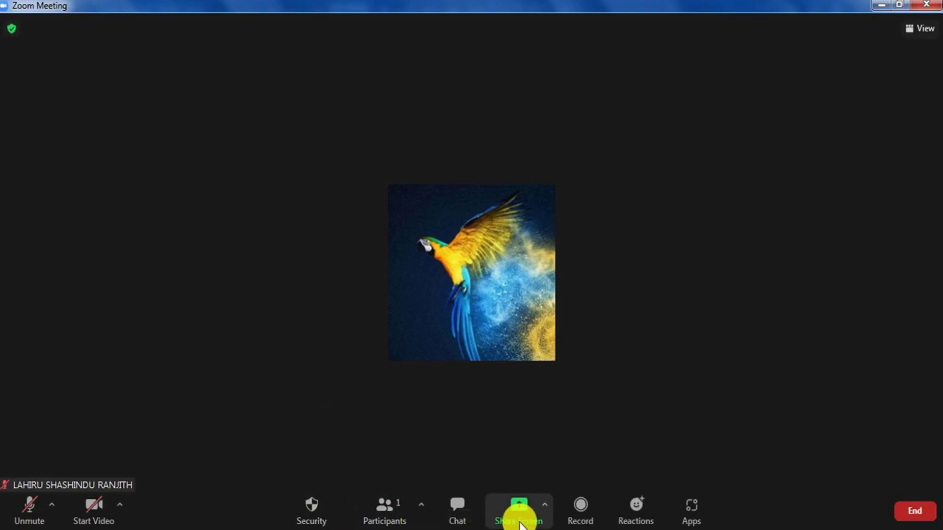
Reopen the share chooser, look at the Files options, and close it without sharing.
click(521, 521)
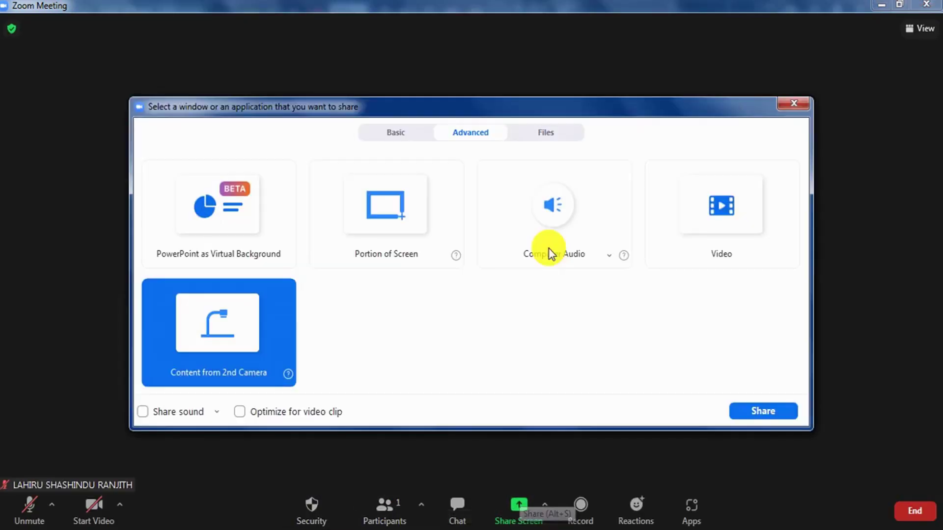
click(562, 133)
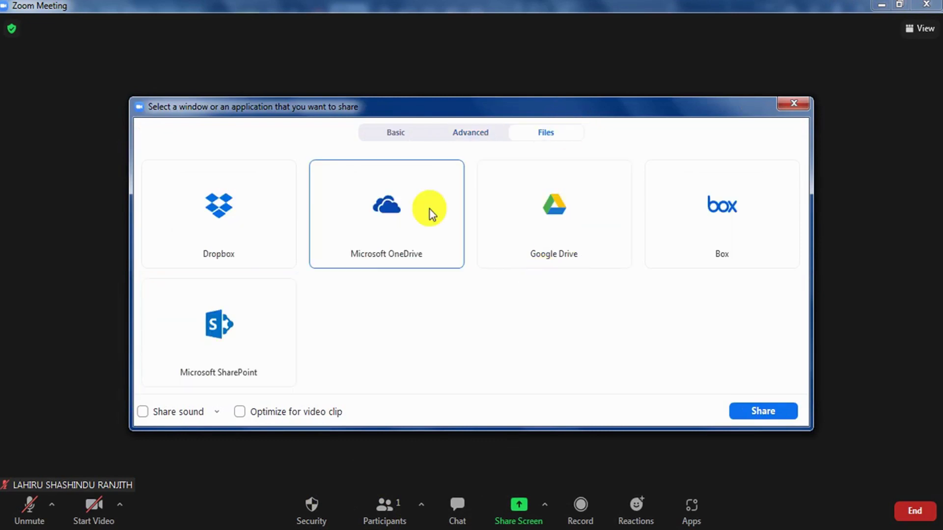
click(795, 108)
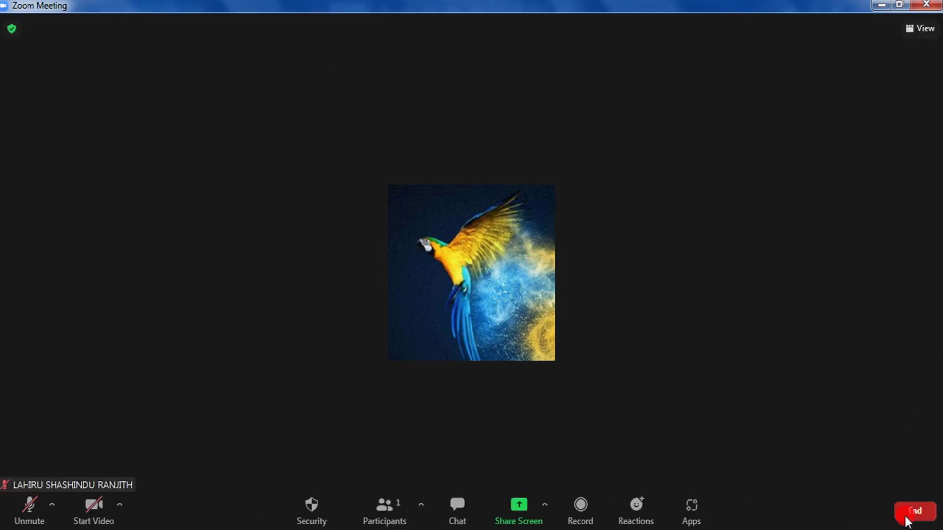
Cancel the first End prompt, then end the meeting with End Meeting for All.
click(917, 511)
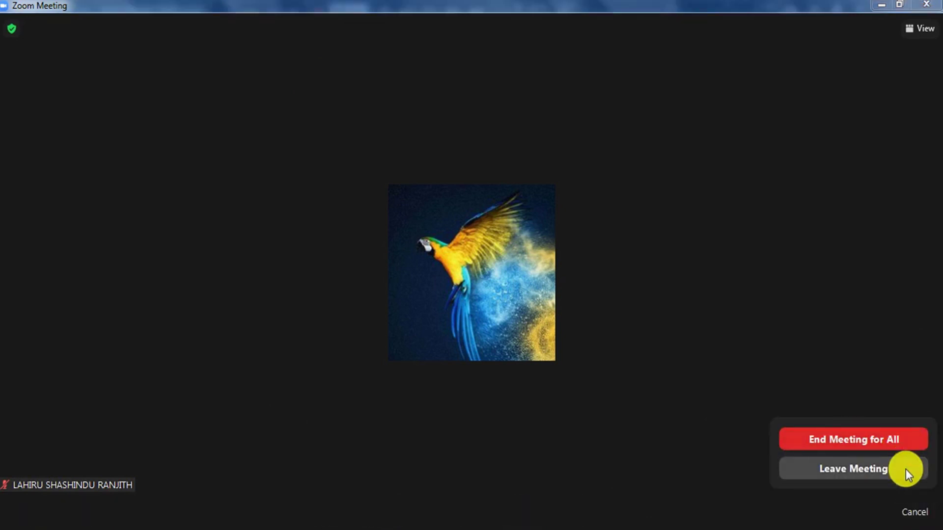
click(519, 346)
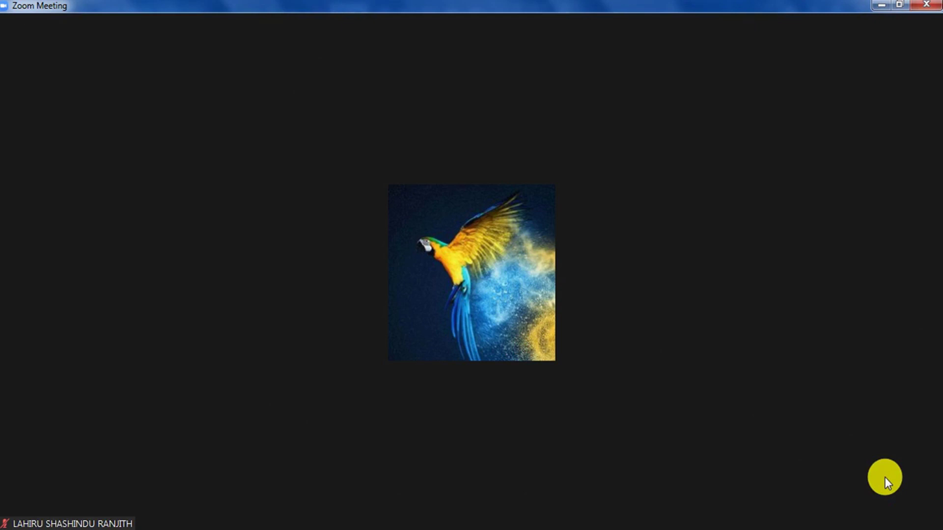
click(916, 511)
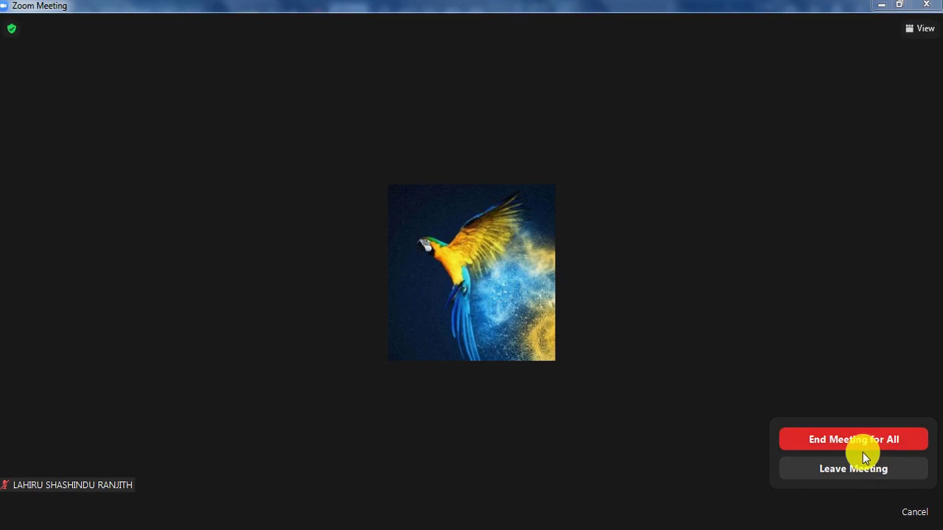
click(859, 437)
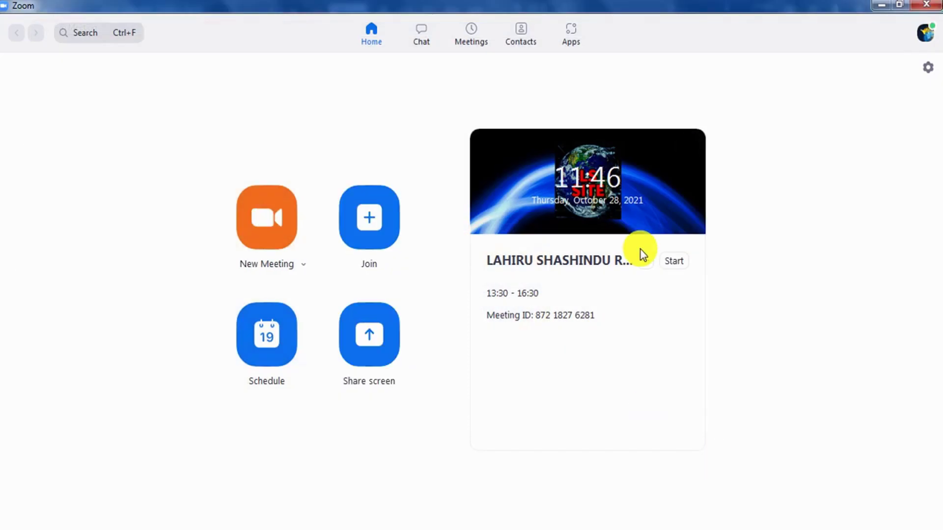
Delete the 13:30–16:30 meeting from its card's ... menu and confirm the deletion.
click(645, 261)
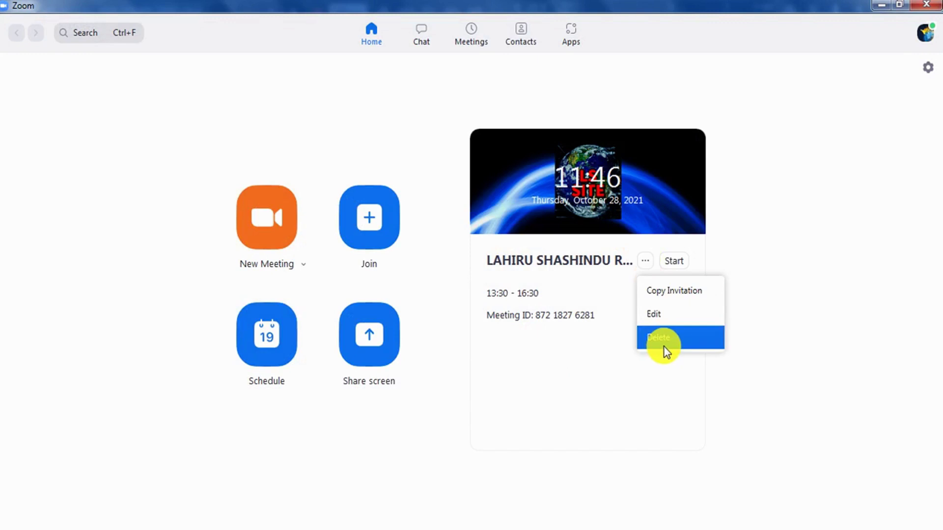
click(664, 347)
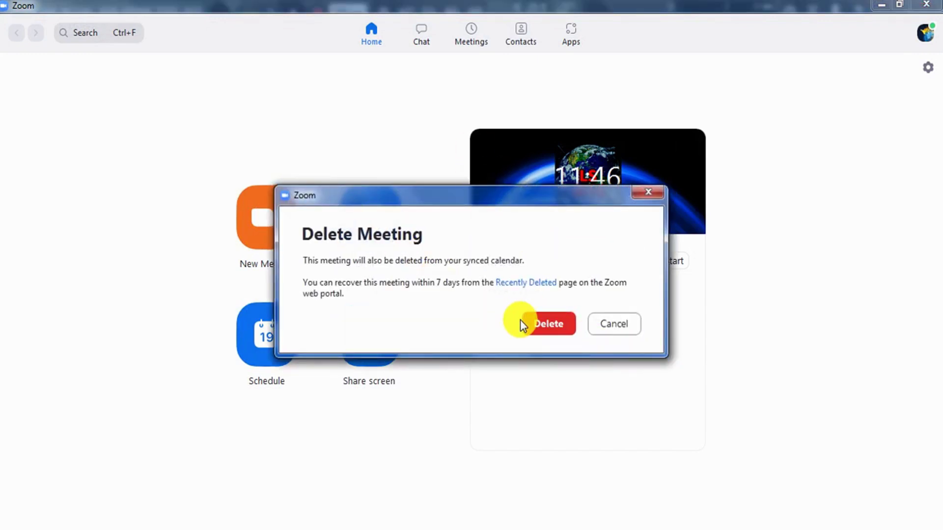
click(537, 325)
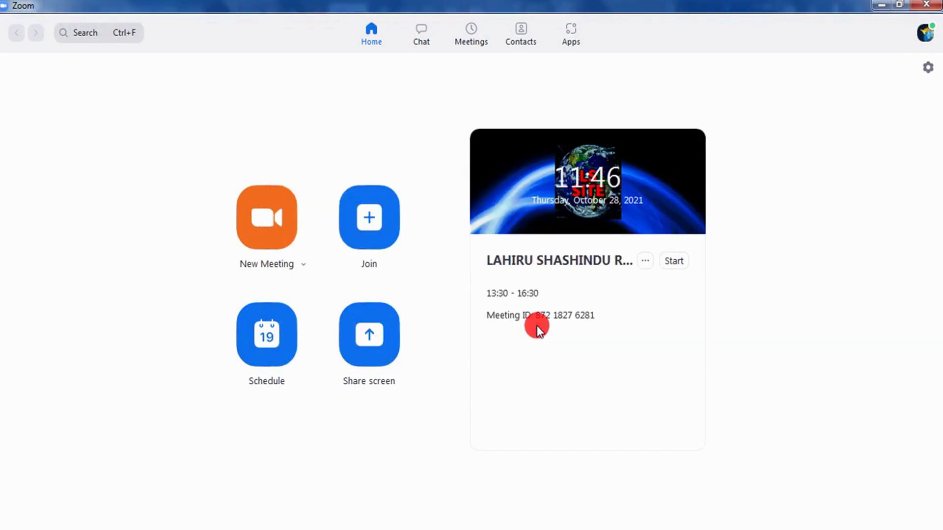